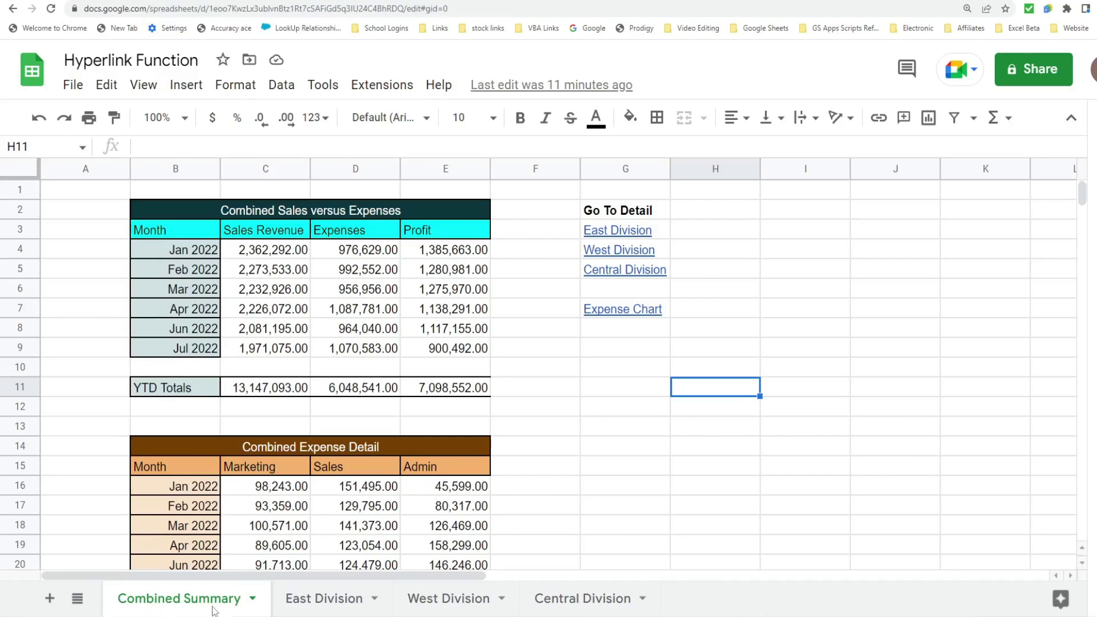
Inspect the summary formulas in C5 and D3, then go to the East Division sheet
{"action": "left_click", "coordinate": [275, 275]}
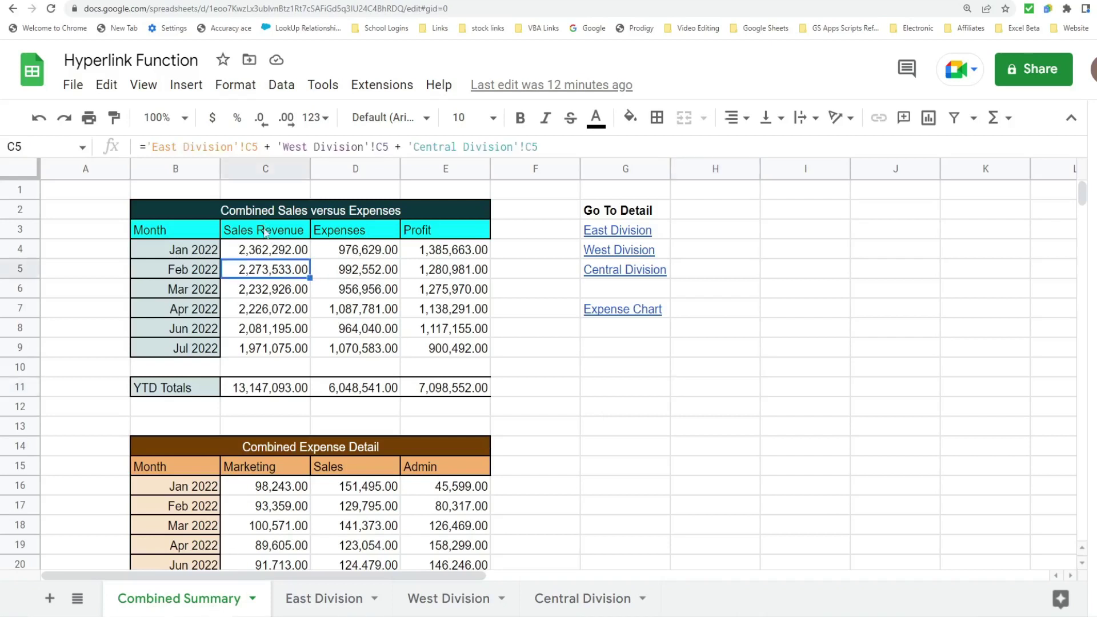
{"action": "left_click", "coordinate": [359, 234]}
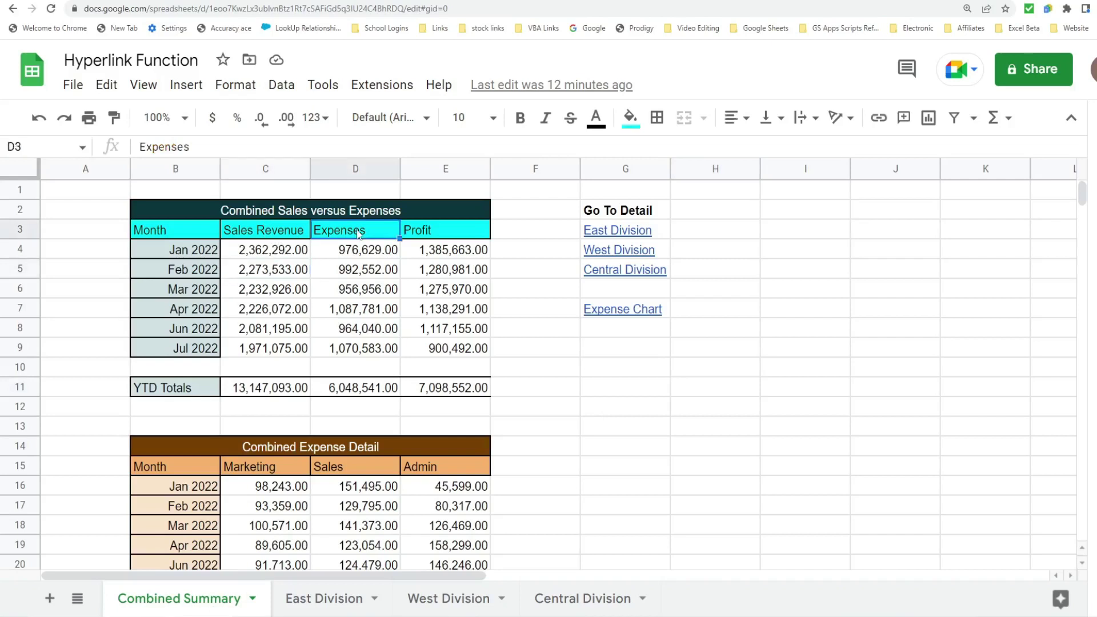
{"action": "left_click", "coordinate": [330, 600]}
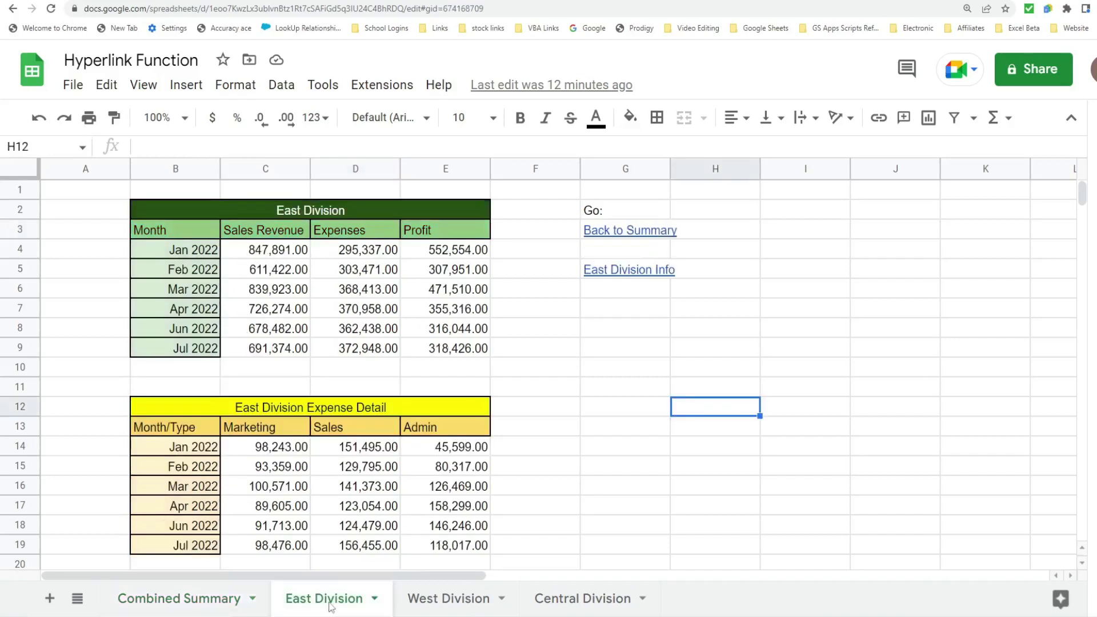
{"action": "left_click", "coordinate": [461, 604]}
{"action": "left_click", "coordinate": [570, 600]}
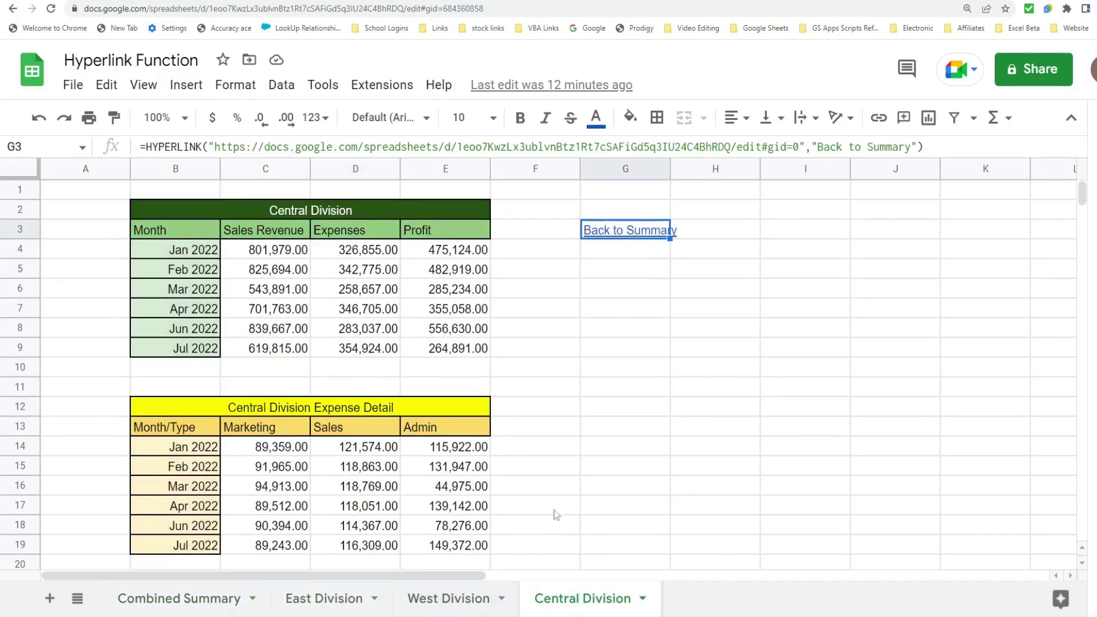
{"action": "left_click", "coordinate": [197, 599]}
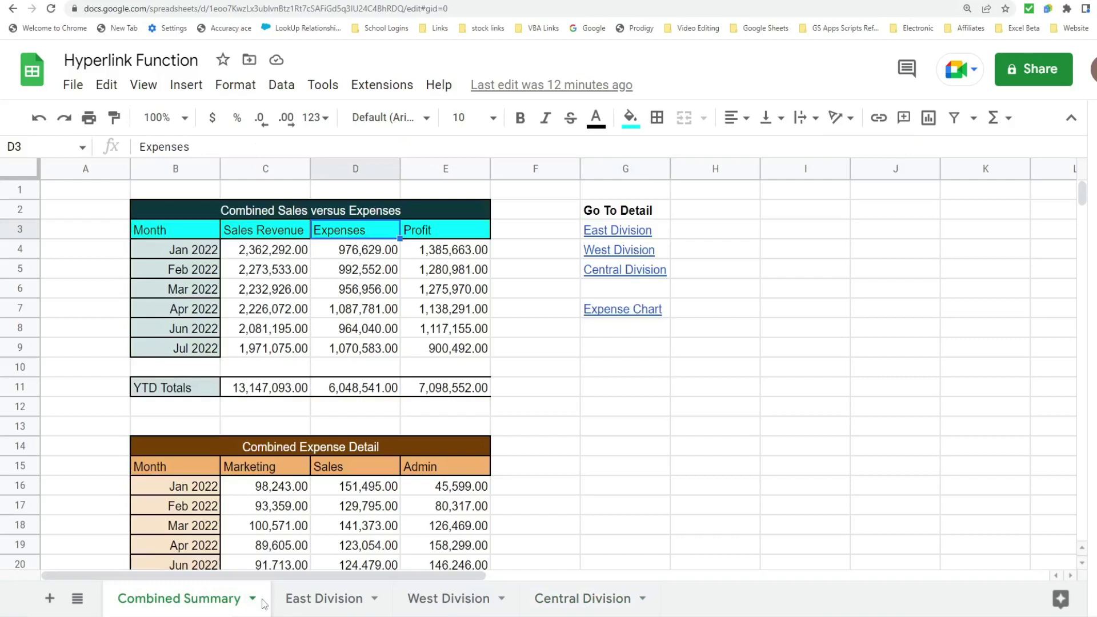
{"action": "left_click", "coordinate": [357, 251]}
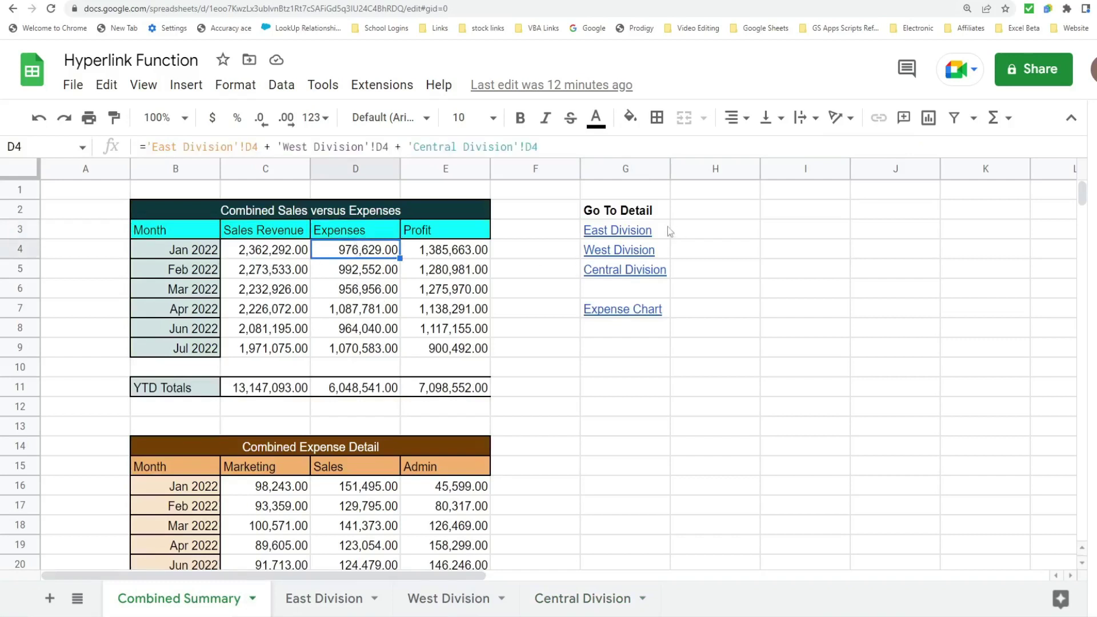
{"action": "mouse_move", "coordinate": [637, 232]}
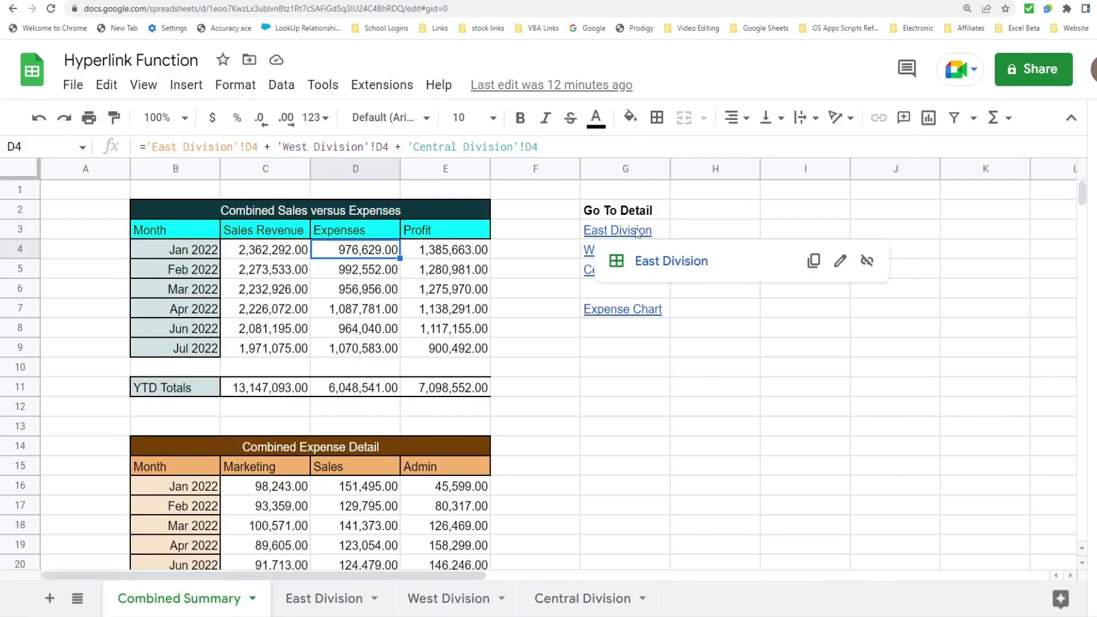
{"action": "left_click", "coordinate": [664, 260]}
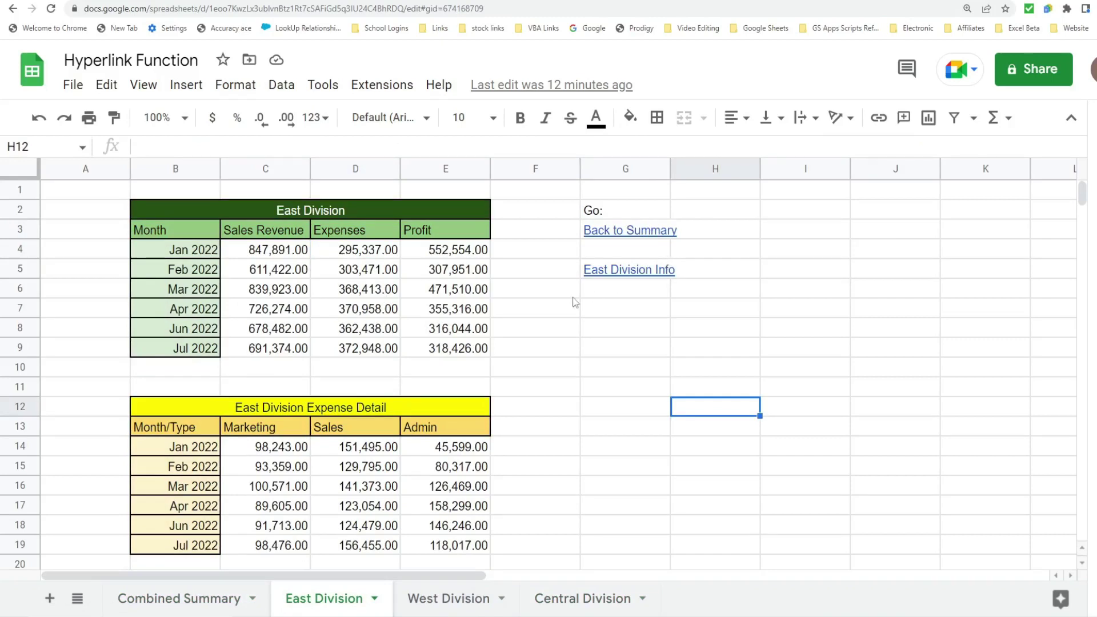
{"action": "mouse_move", "coordinate": [619, 278]}
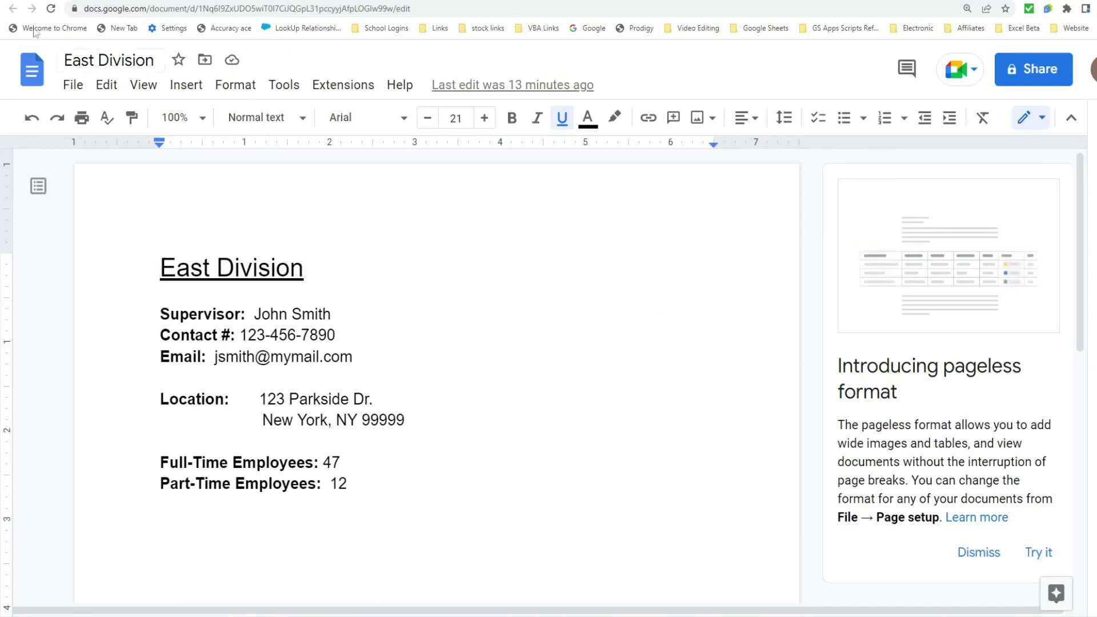
{"action": "key", "text": "ctrl+shift+Tab"}
{"action": "left_click", "coordinate": [729, 249]}
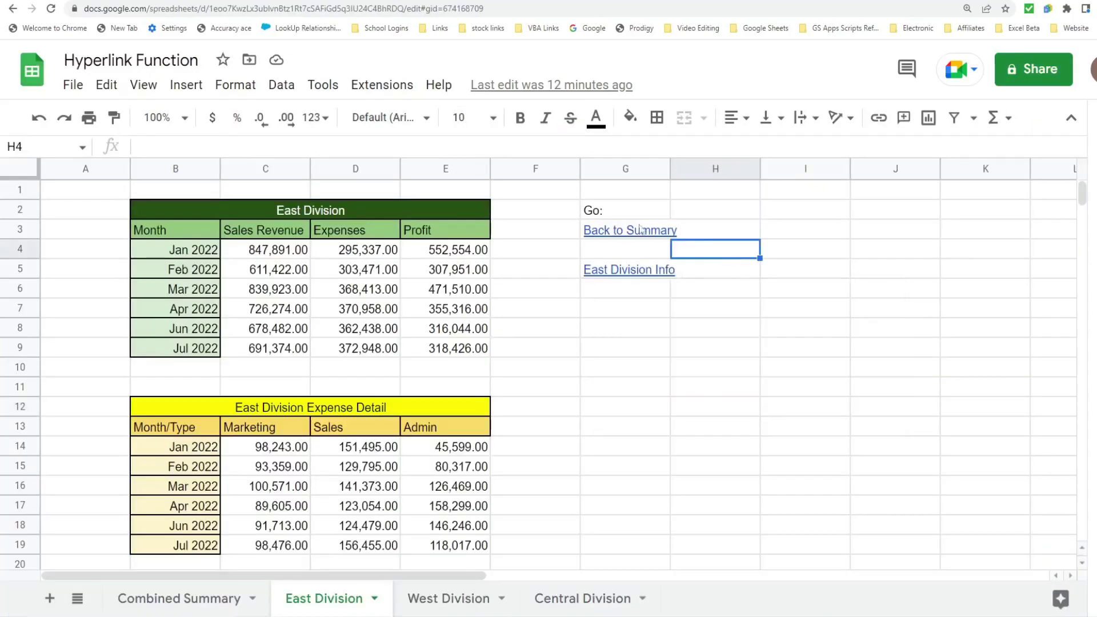
{"action": "mouse_move", "coordinate": [632, 235]}
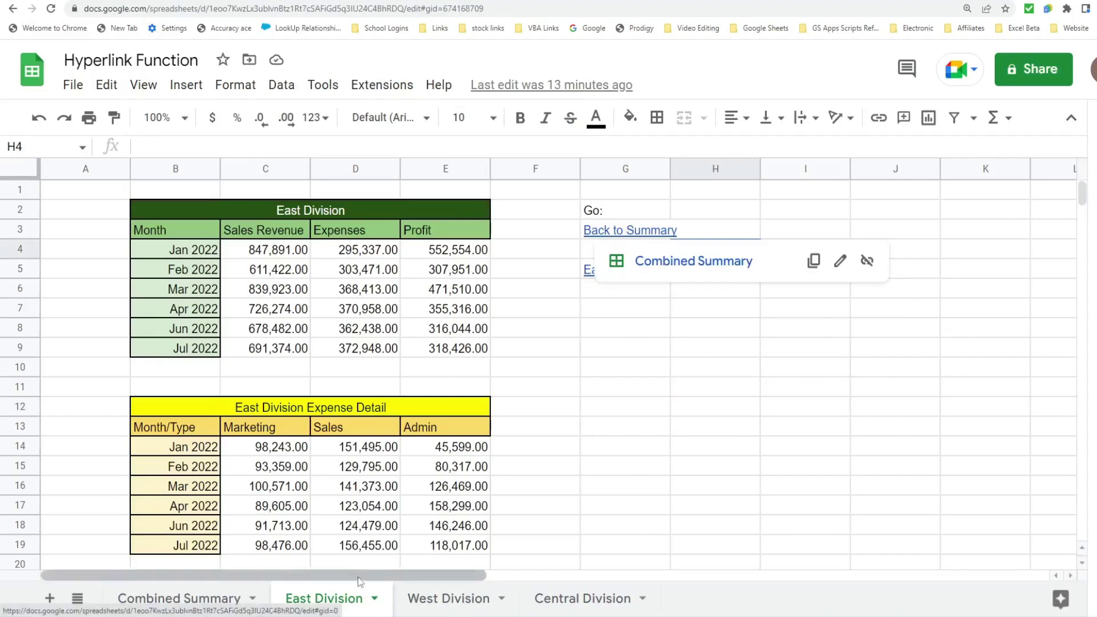
Follow the Back to Summary link to return to the Combined Summary sheet
{"action": "left_click", "coordinate": [647, 230]}
{"action": "left_click", "coordinate": [666, 264]}
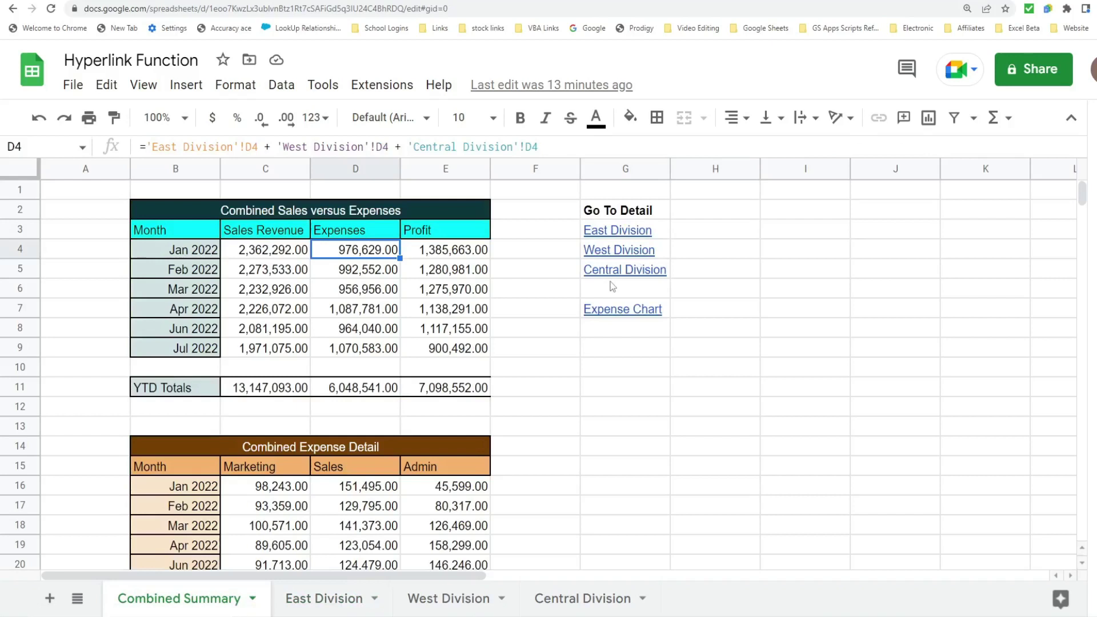
{"action": "mouse_move", "coordinate": [618, 317]}
{"action": "scroll", "coordinate": [607, 407], "scroll_direction": "down", "scroll_amount": 5}
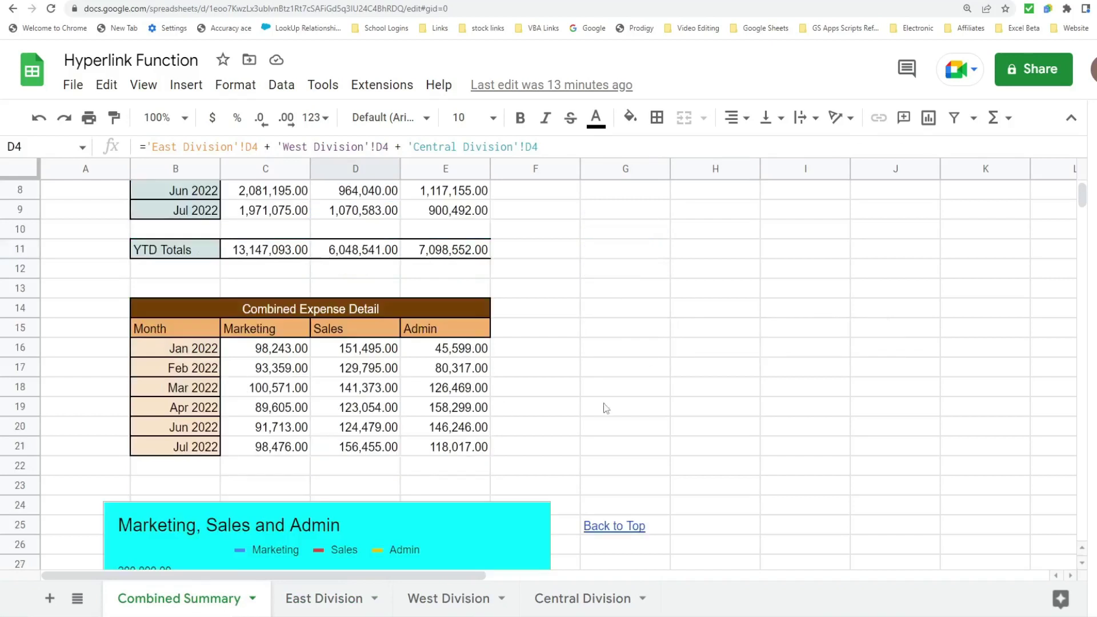
{"action": "scroll", "coordinate": [607, 406], "scroll_direction": "down", "scroll_amount": 3}
{"action": "scroll", "coordinate": [606, 408], "scroll_direction": "up", "scroll_amount": 9}
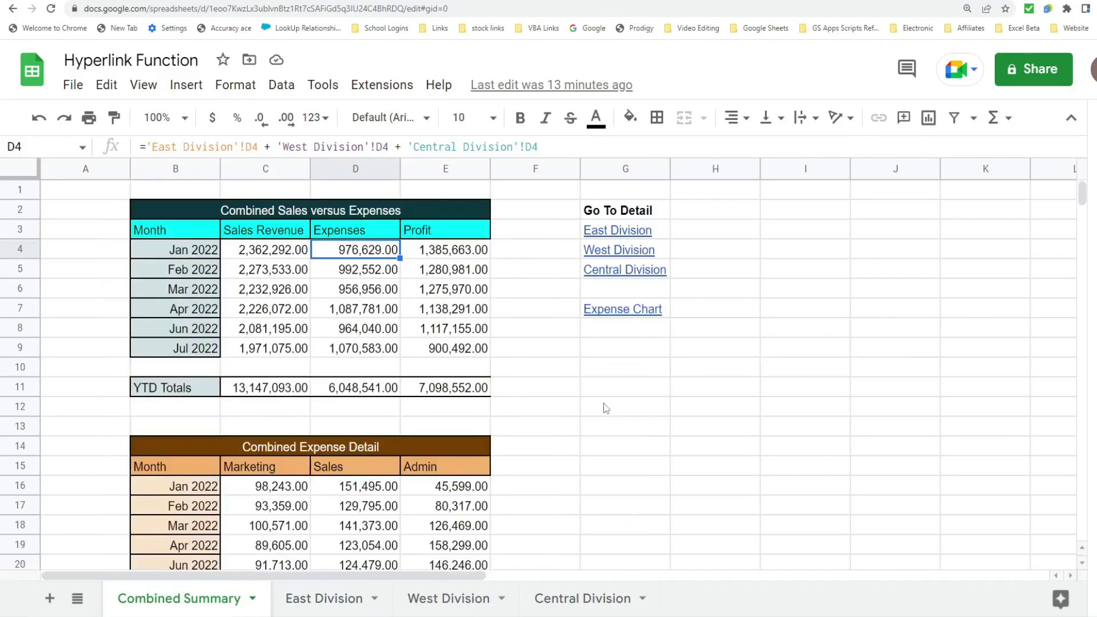
Jump down to the expense chart via the Expense Chart link, then return with Back to Top
{"action": "left_click", "coordinate": [659, 303]}
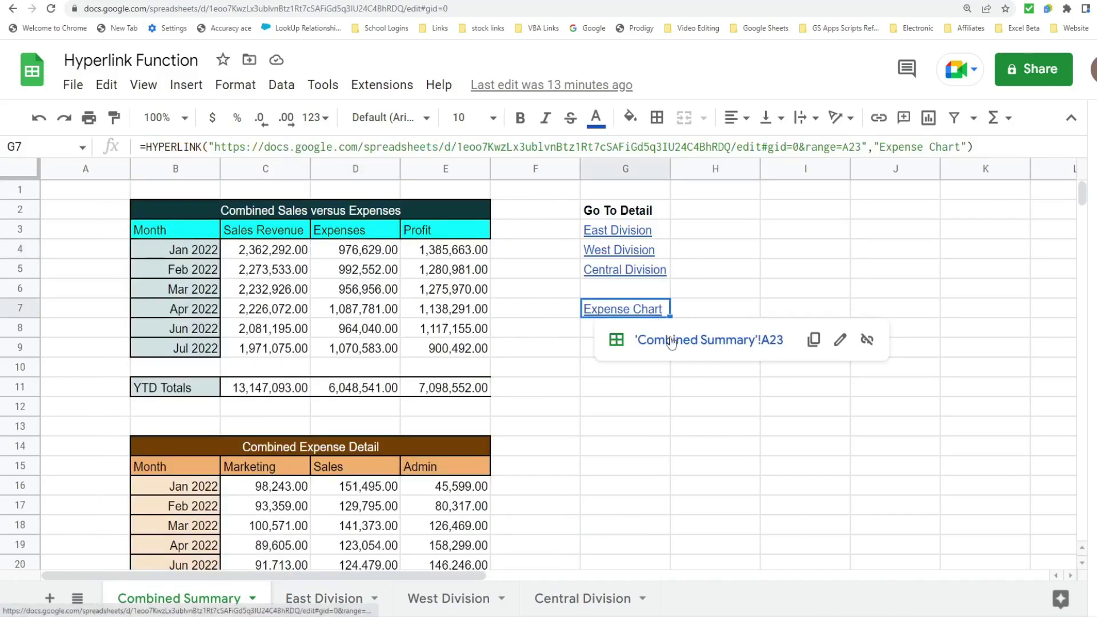
{"action": "left_click", "coordinate": [673, 342]}
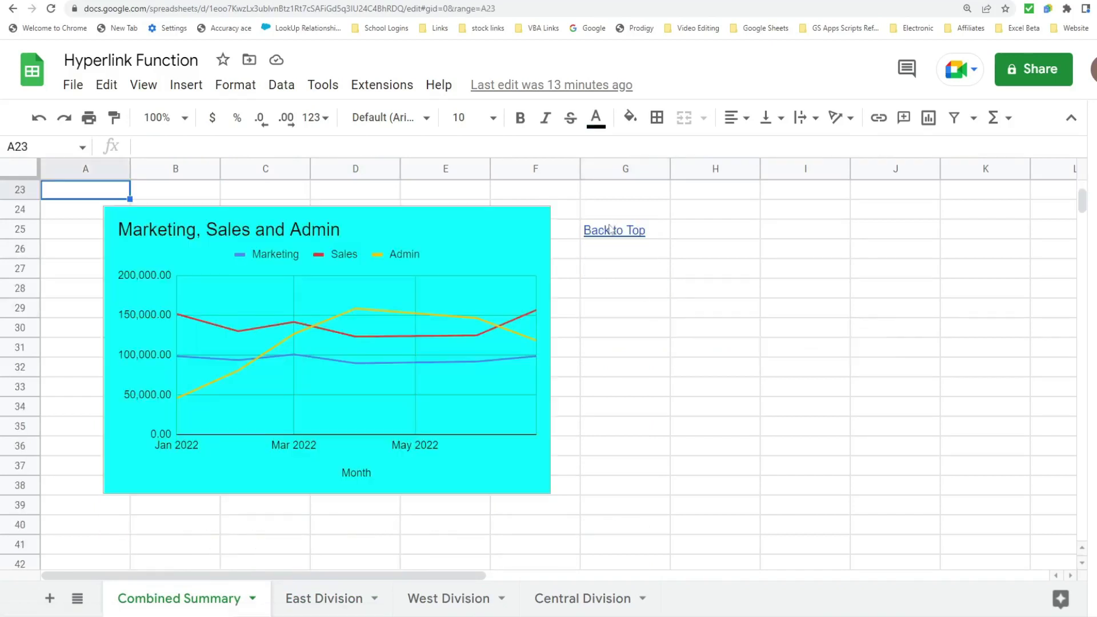
{"action": "mouse_move", "coordinate": [617, 233]}
{"action": "left_click", "coordinate": [656, 267]}
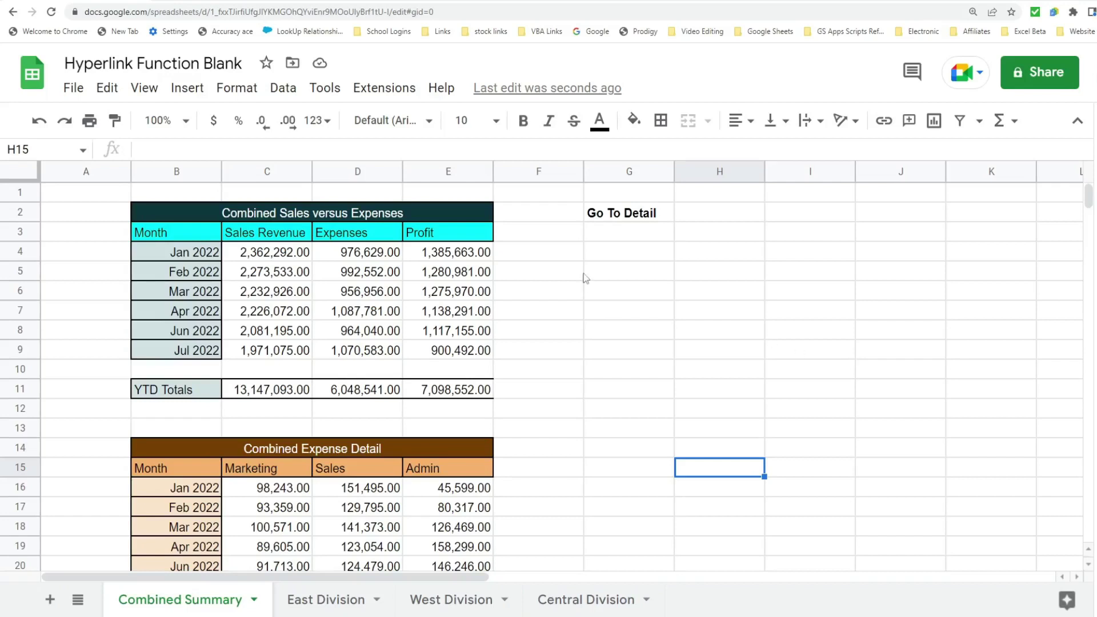
Copy the East Division sheet's web address from the address bar
{"action": "left_click", "coordinate": [322, 603]}
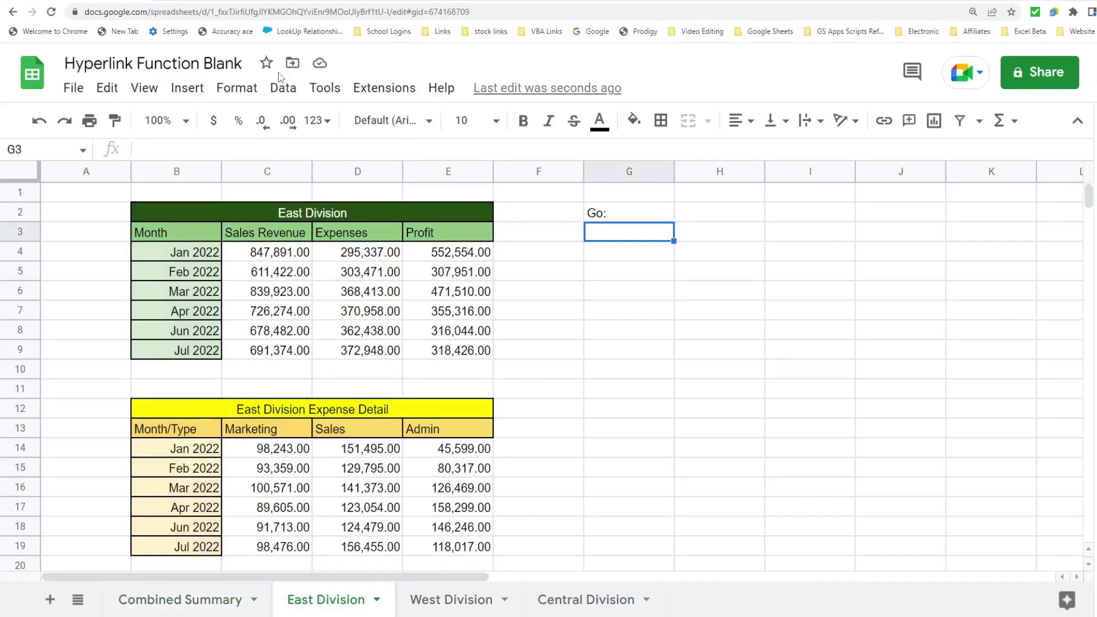
{"action": "left_click", "coordinate": [483, 13]}
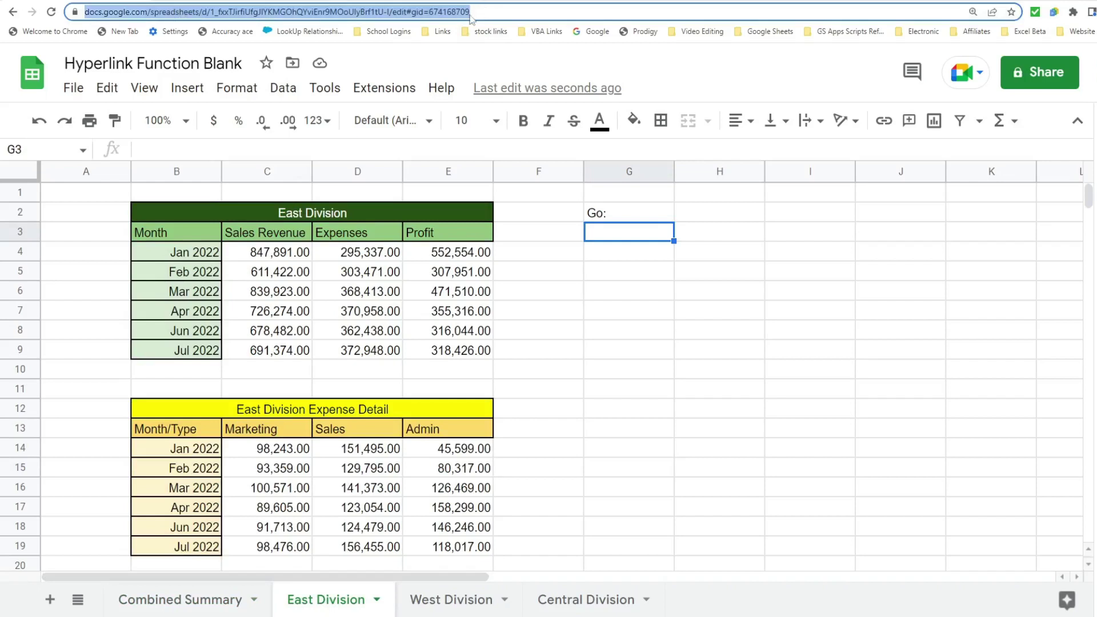
{"action": "key", "text": "ctrl+c"}
In Combined Summary G3, enter =HYPERLINK with the pasted address and label "East Division Detail"
{"action": "left_click", "coordinate": [214, 599]}
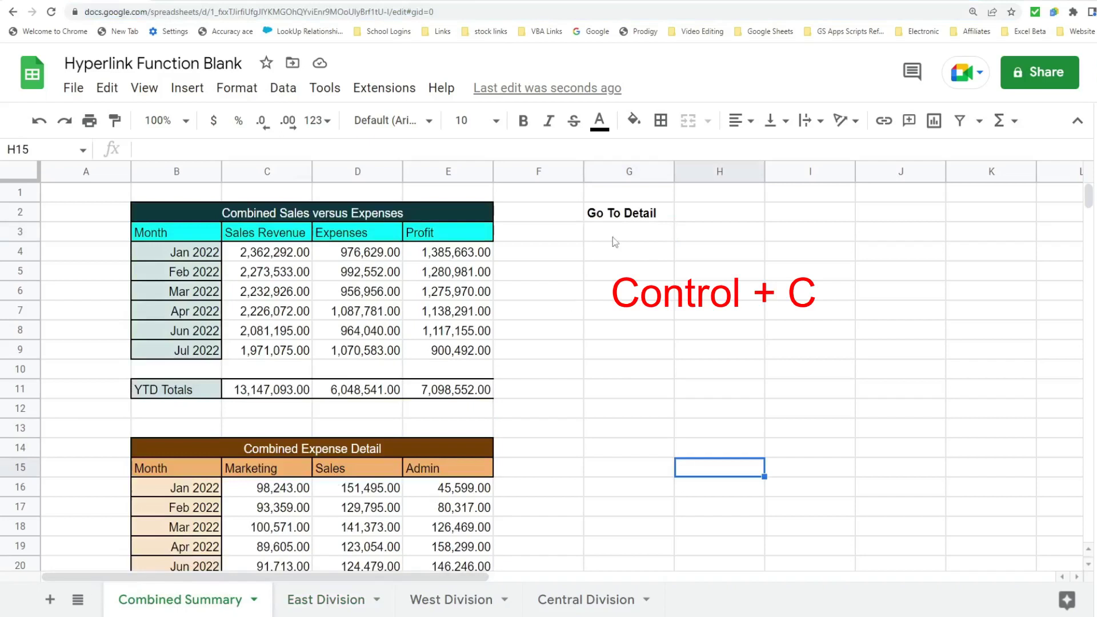
{"action": "left_click", "coordinate": [613, 238]}
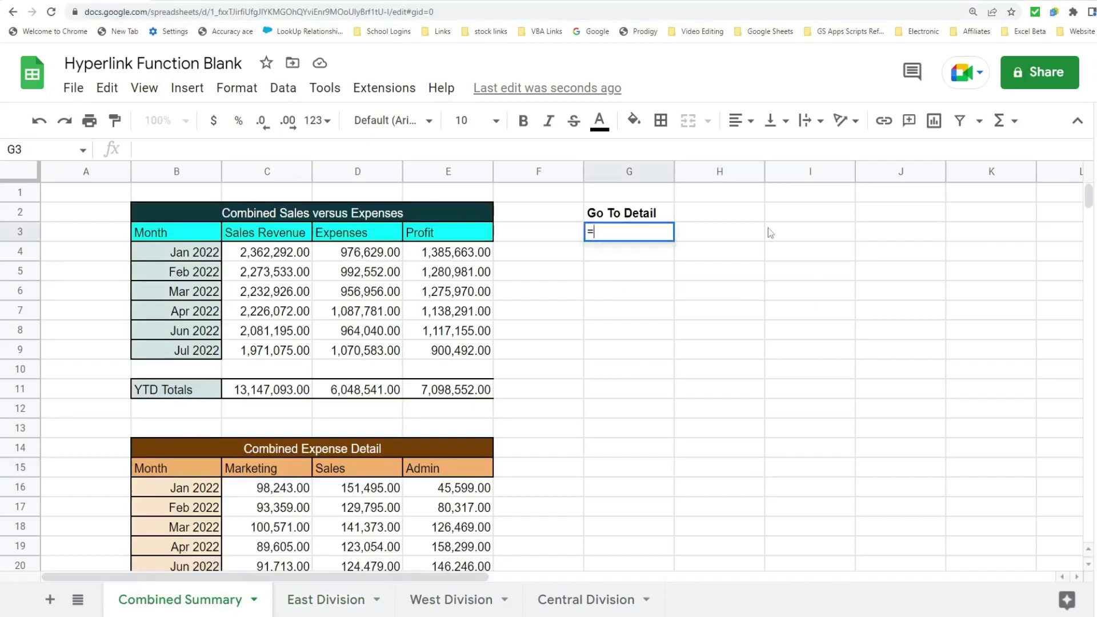
{"action": "type", "text": "=Hy"}
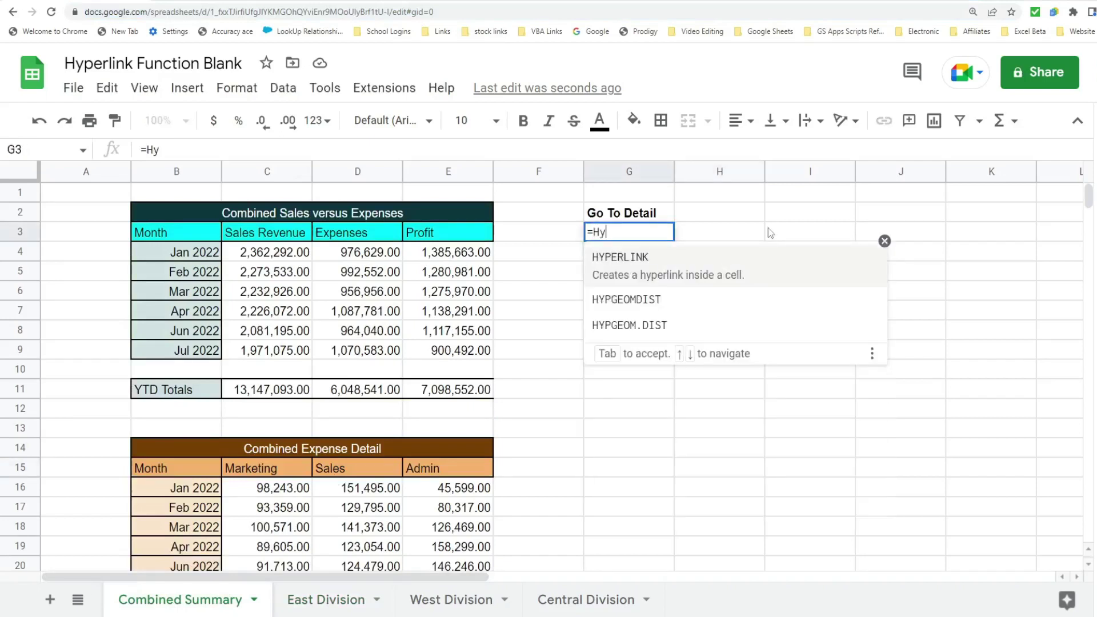
{"action": "key", "text": "Tab"}
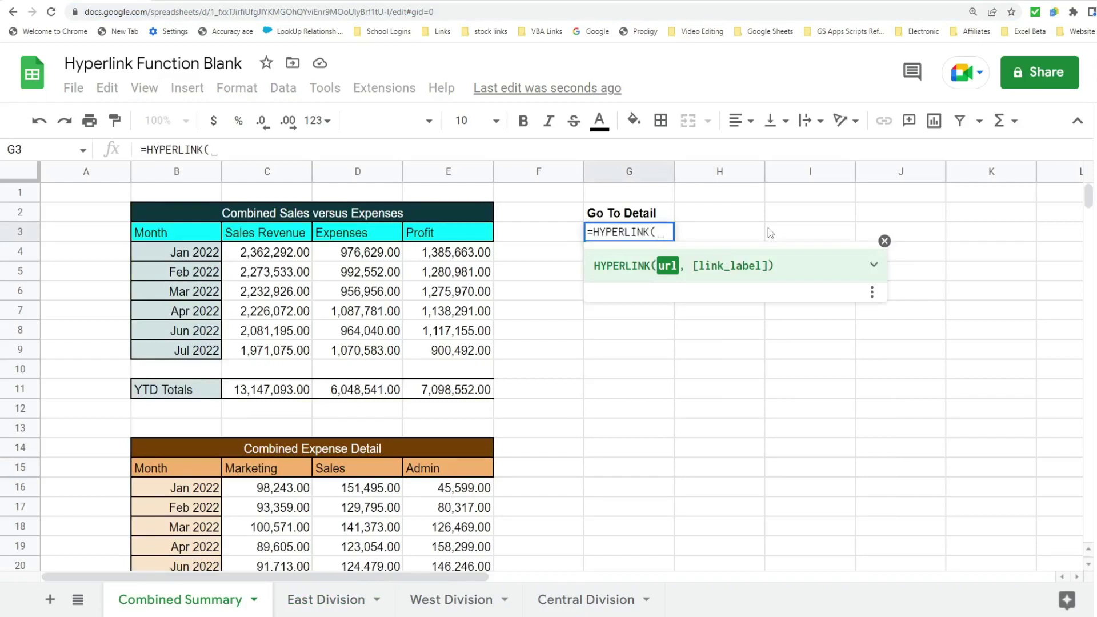
{"action": "type", "text": "\""}
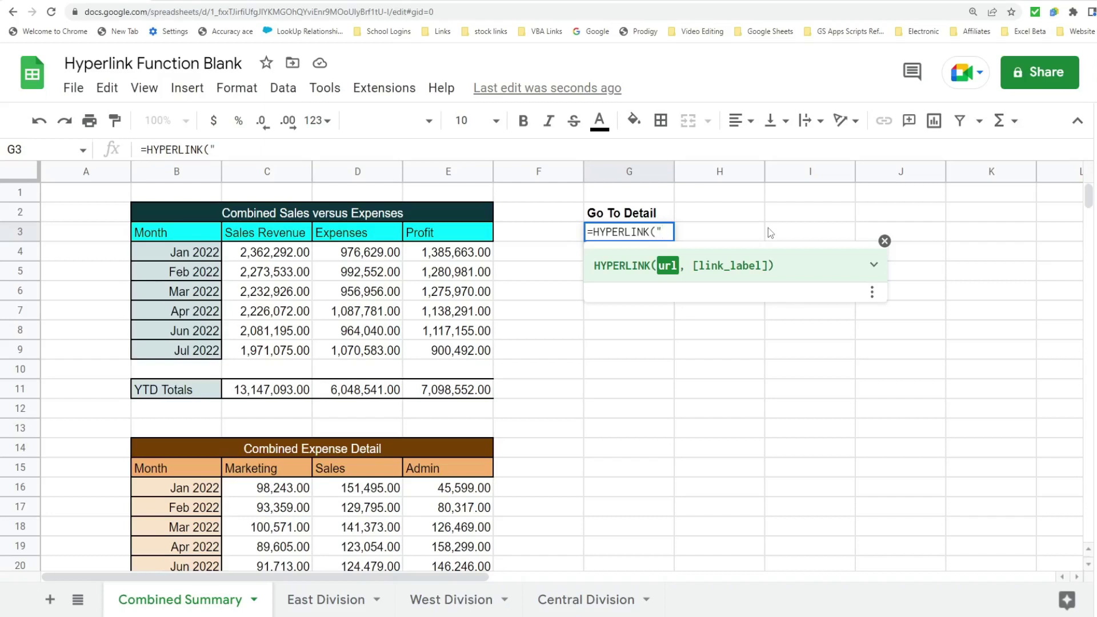
{"action": "key", "text": "ctrl+v"}
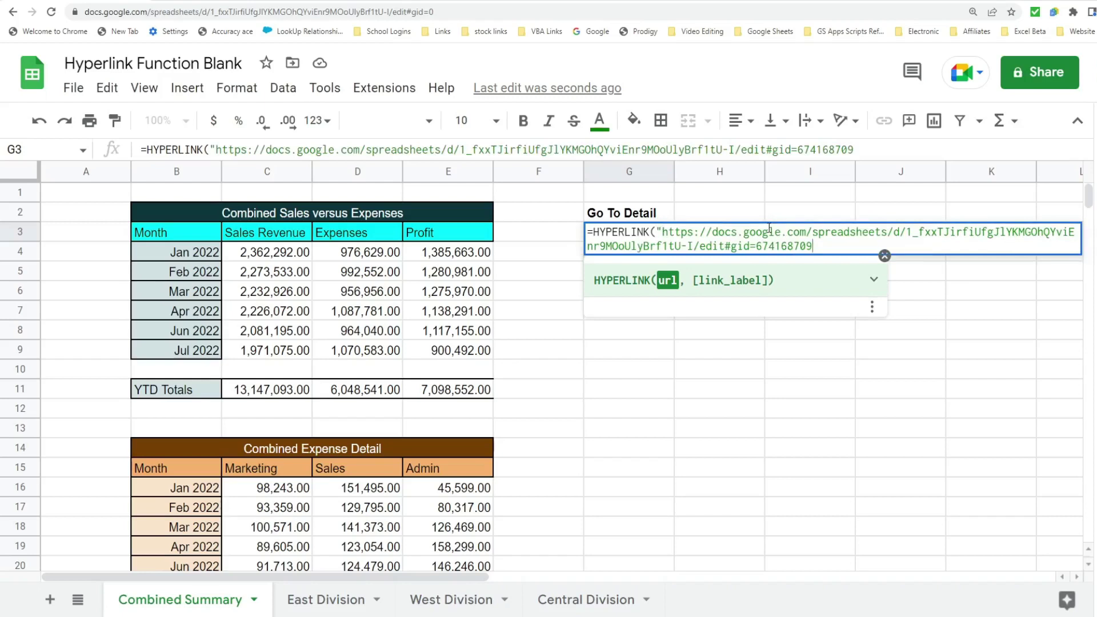
{"action": "type", "text": "\""}
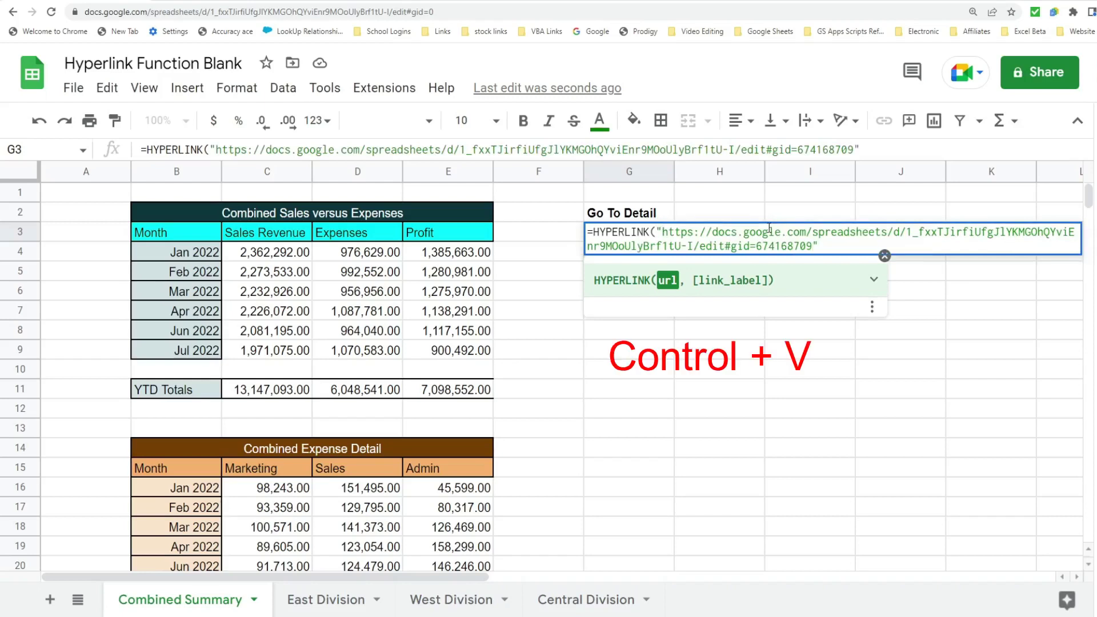
{"action": "type", "text": ","}
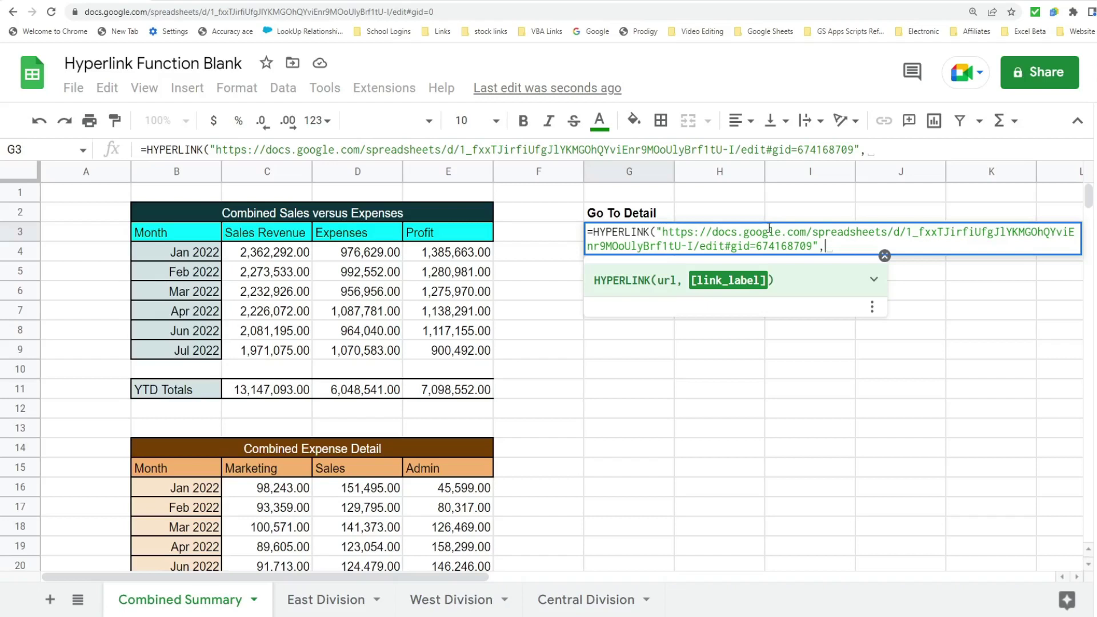
{"action": "type", "text": "\"Eas"}
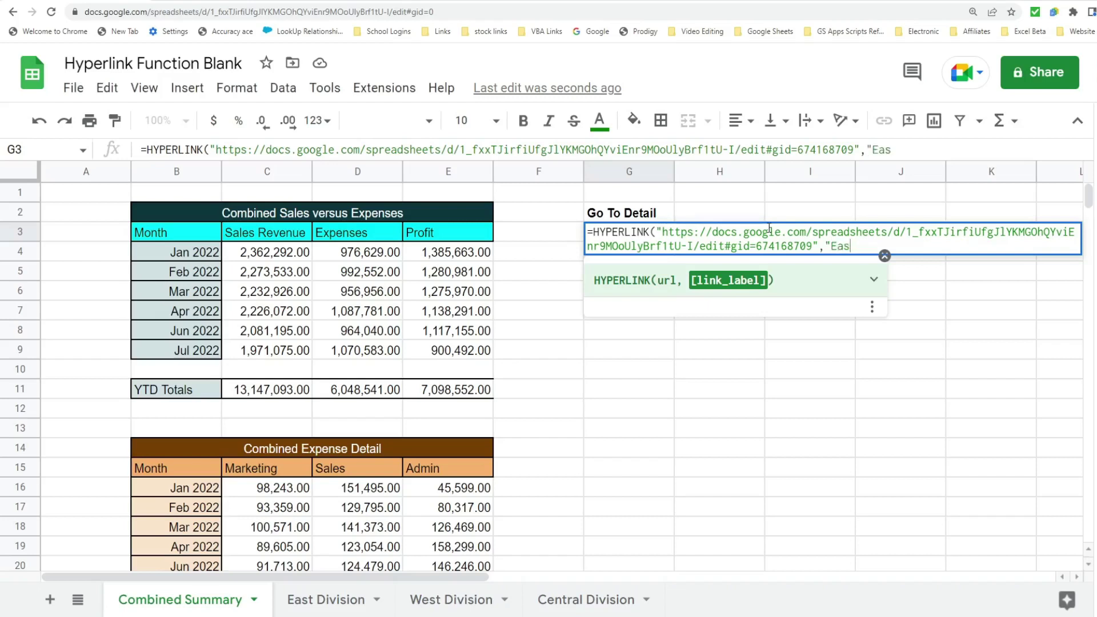
{"action": "type", "text": "t Division Detail\")"}
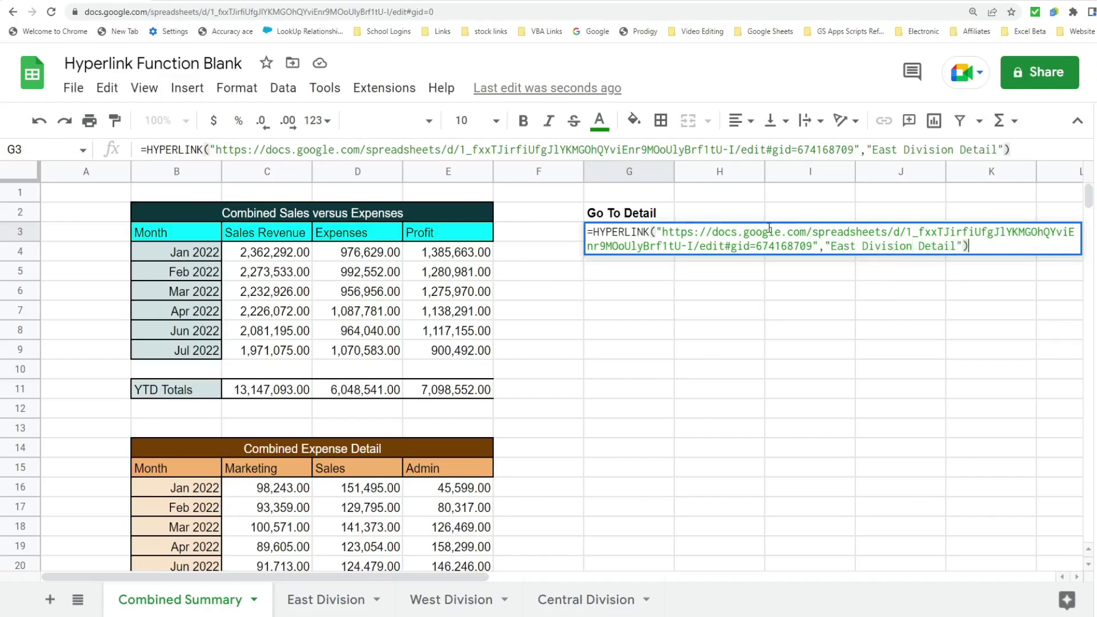
{"action": "key", "text": "Return"}
Follow the East Division Detail link in G3 to the East Division sheet
{"action": "mouse_move", "coordinate": [627, 240]}
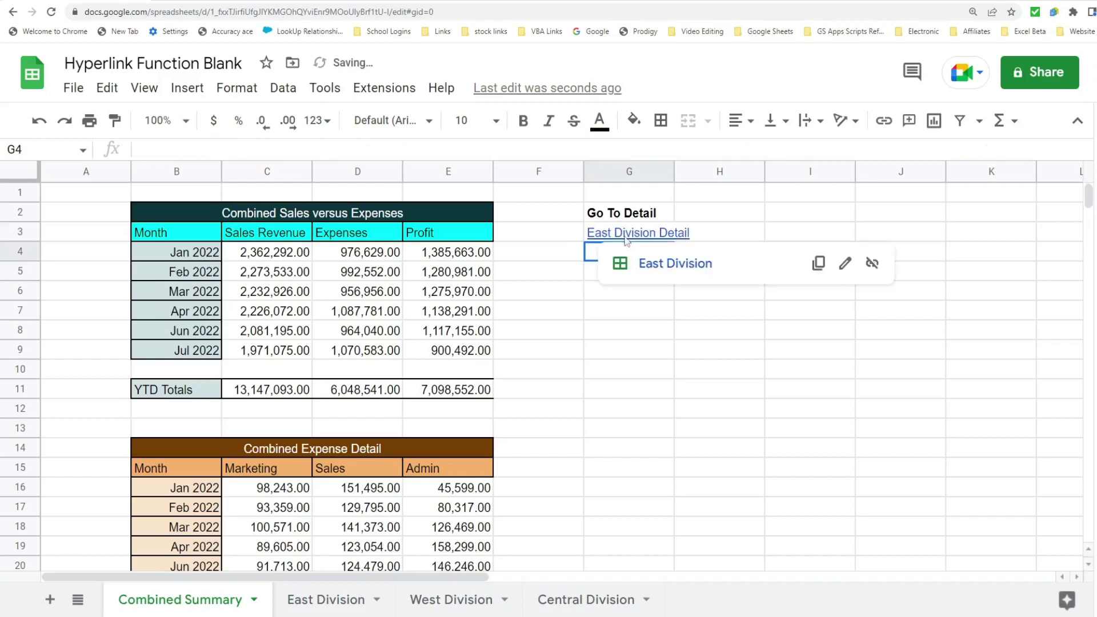
{"action": "left_click", "coordinate": [657, 264]}
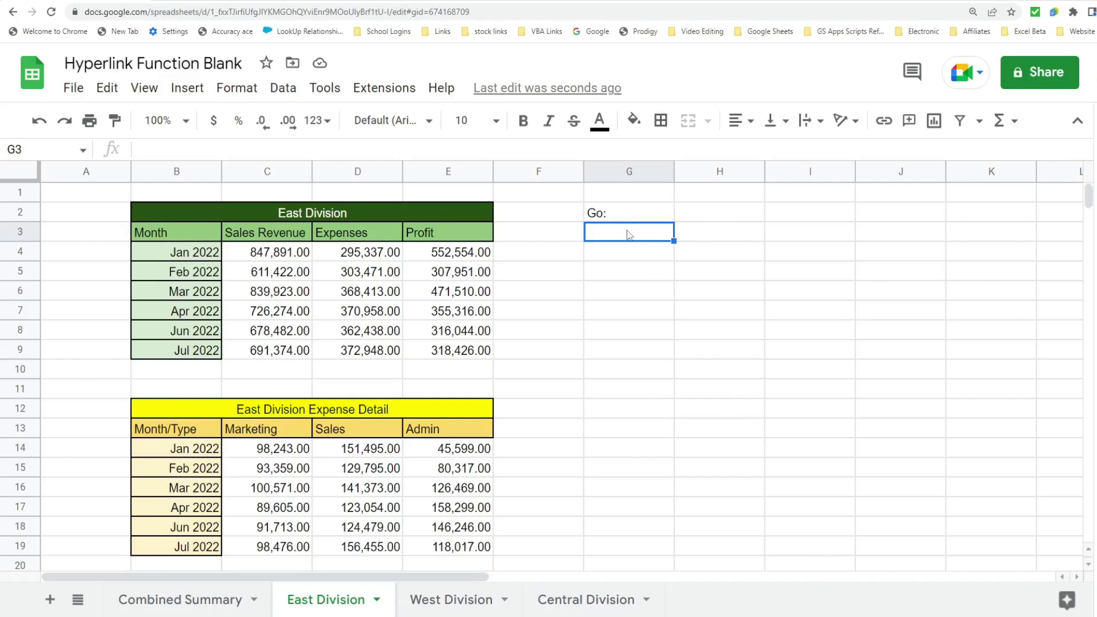
Select the East Division Google Doc's web address in its browser tab
{"action": "key", "text": "ctrl+Tab"}
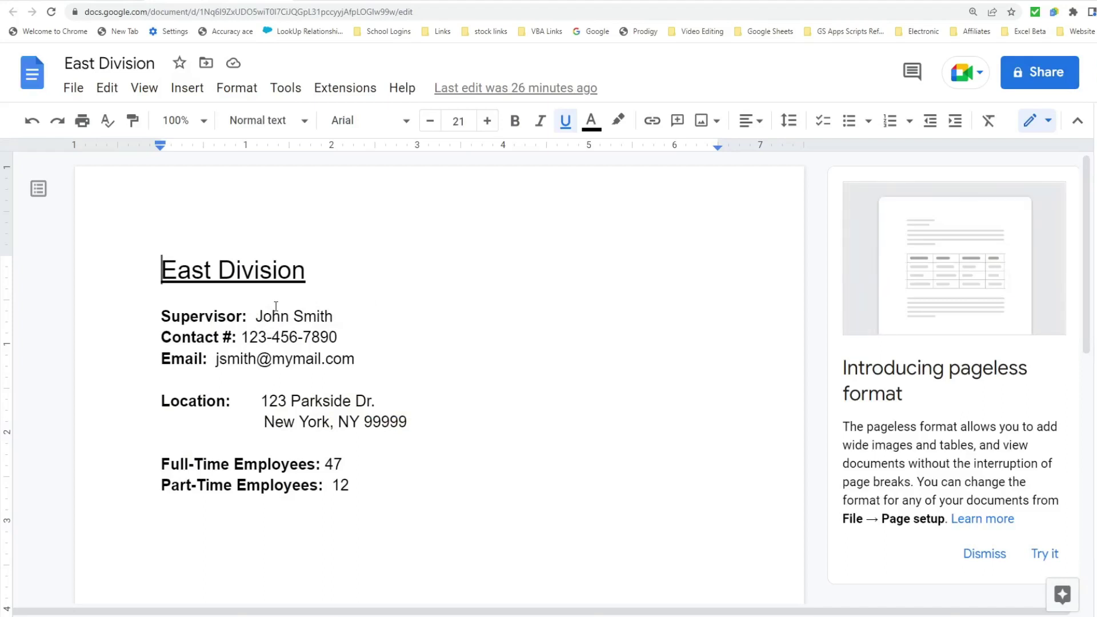
{"action": "left_click", "coordinate": [415, 13]}
{"action": "key", "text": "ctrl+c"}
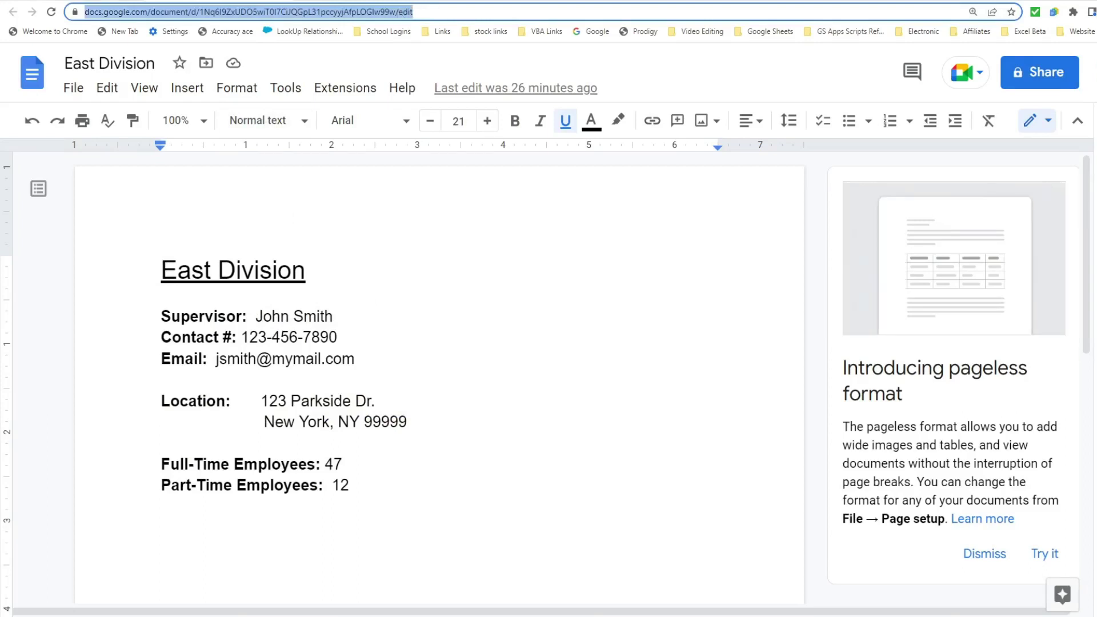
{"action": "key", "text": "ctrl+Tab"}
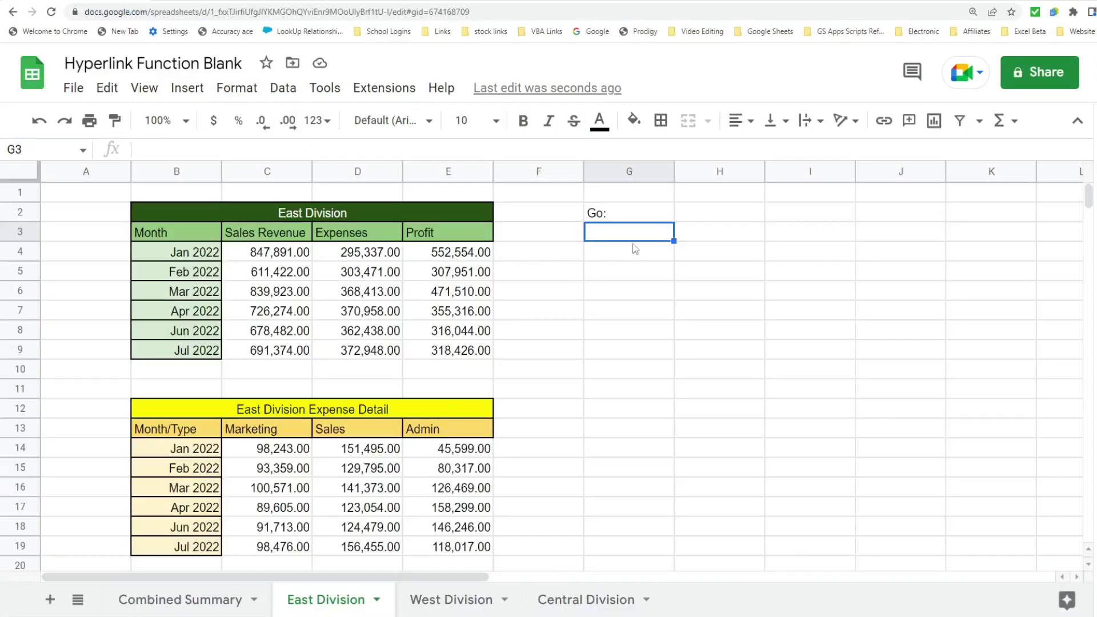
In G3, type =HYPERLINK with the pasted Doc address and label "East Division Info"
{"action": "type", "text": "=H"}
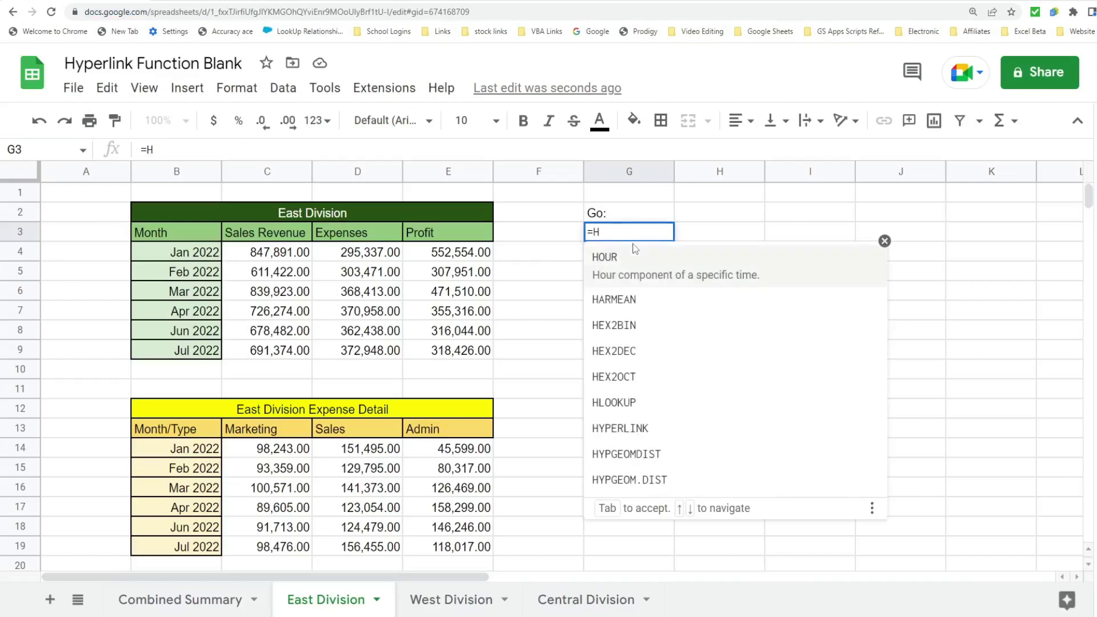
{"action": "type", "text": "y"}
{"action": "key", "text": "Tab"}
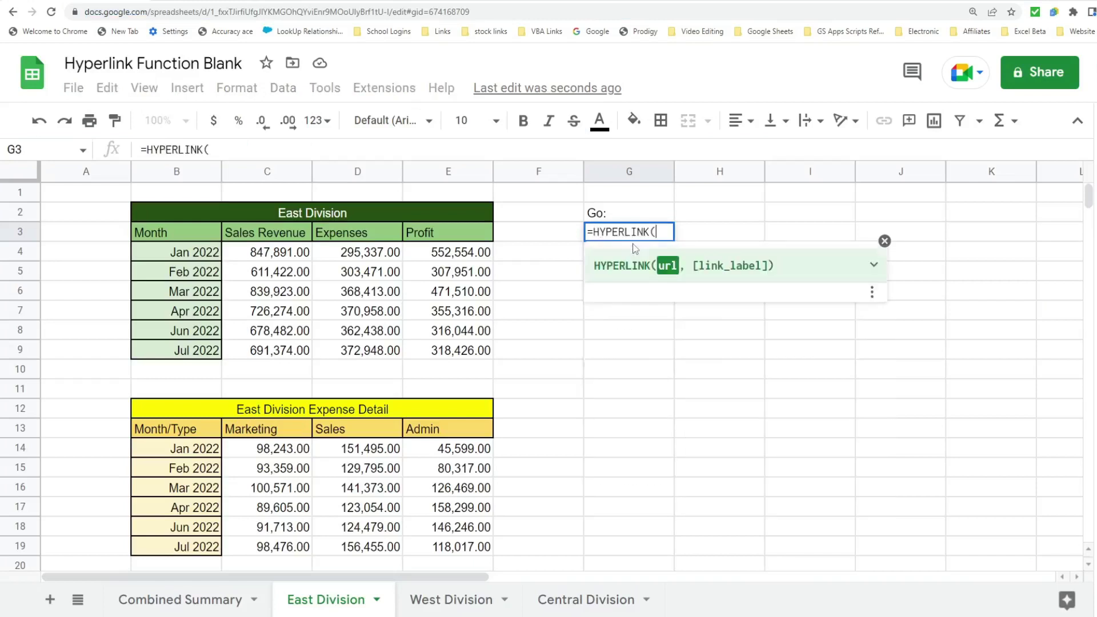
{"action": "type", "text": "\""}
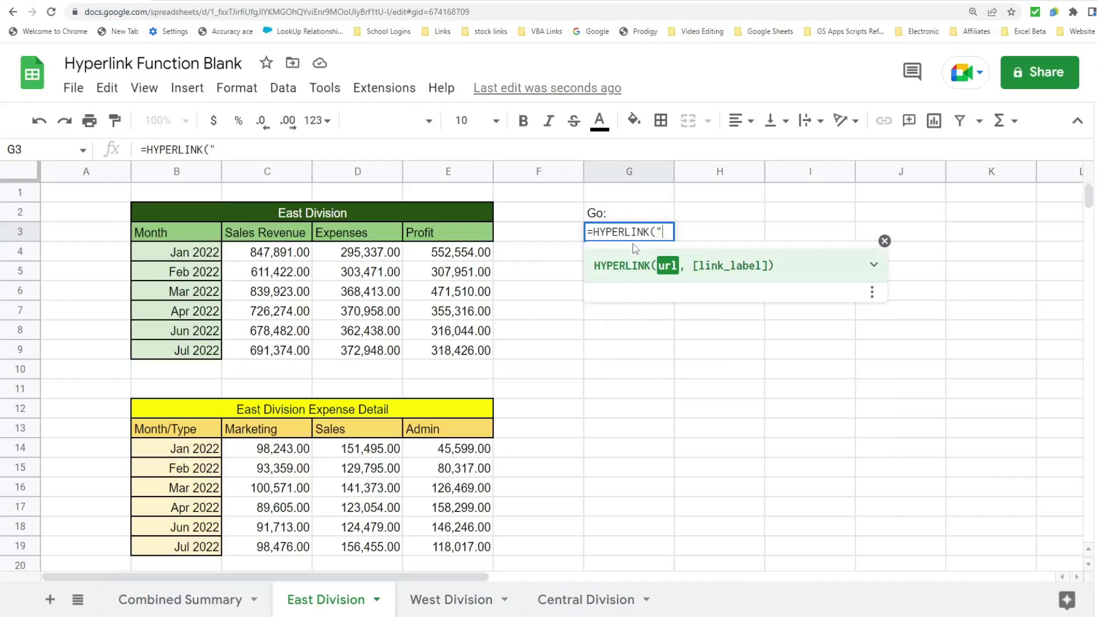
{"action": "key", "text": "ctrl+v"}
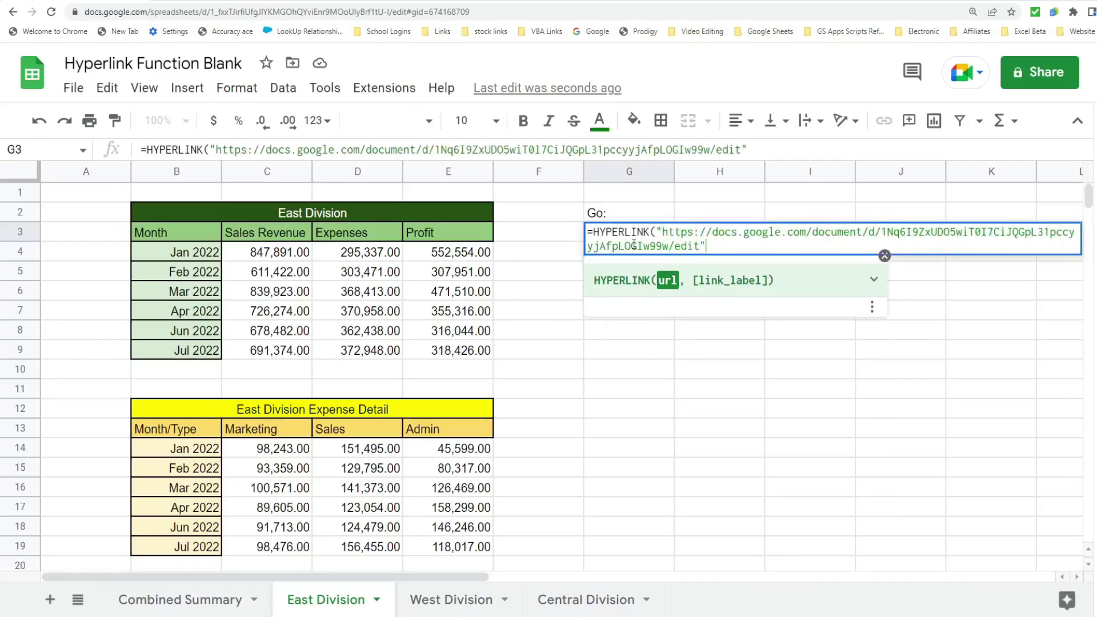
{"action": "type", "text": "\","}
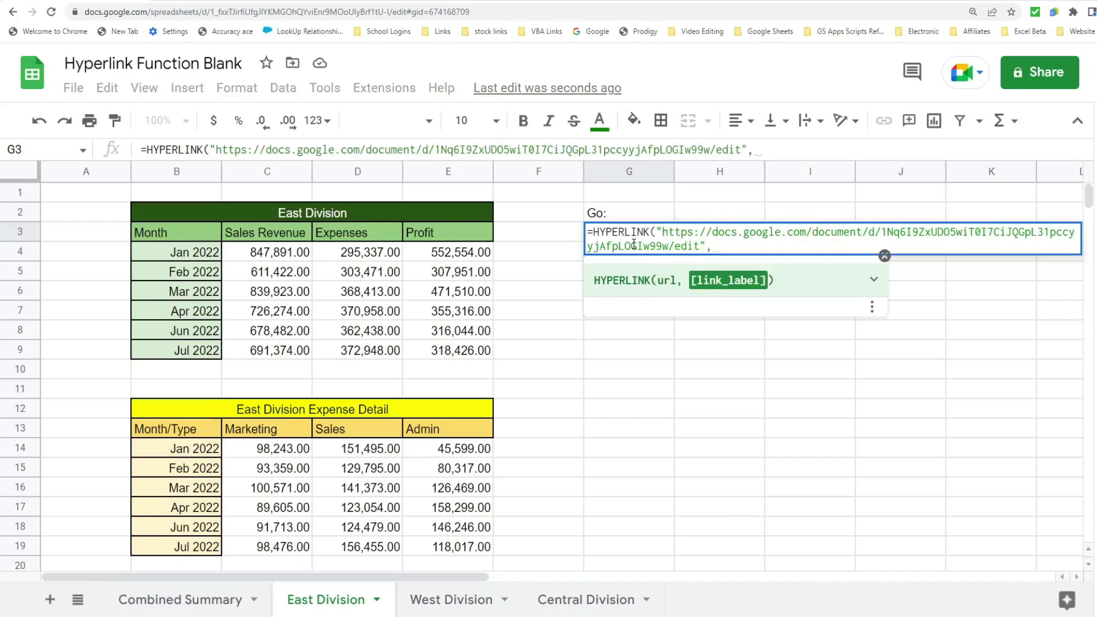
{"action": "type", "text": "\""}
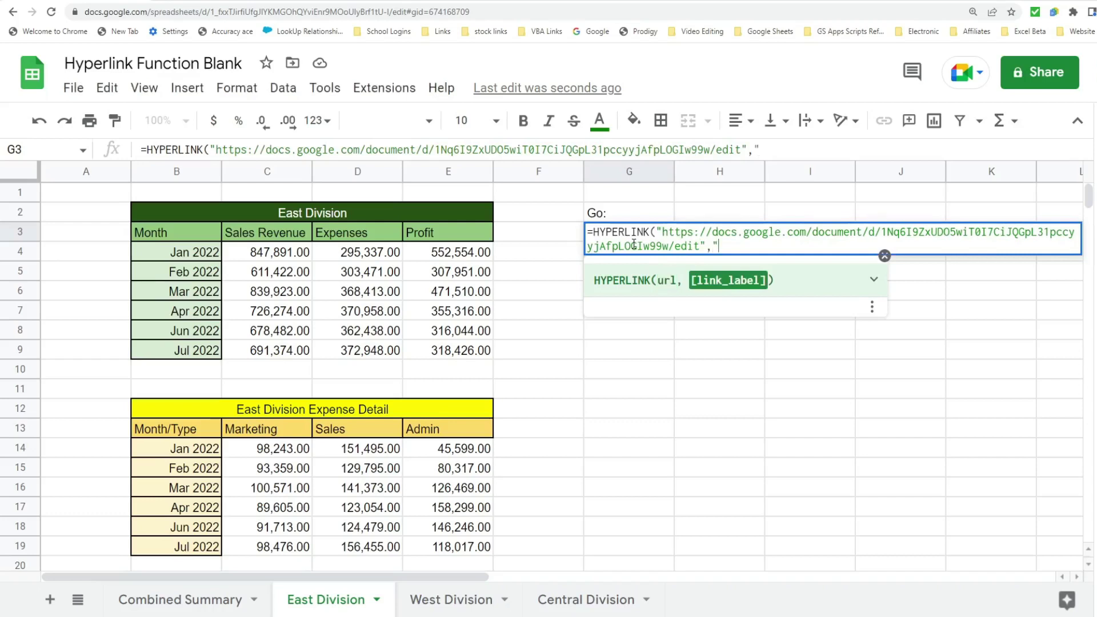
{"action": "type", "text": "East"}
{"action": "type", "text": " Divi"}
{"action": "type", "text": "sion "}
{"action": "type", "text": "Info"}
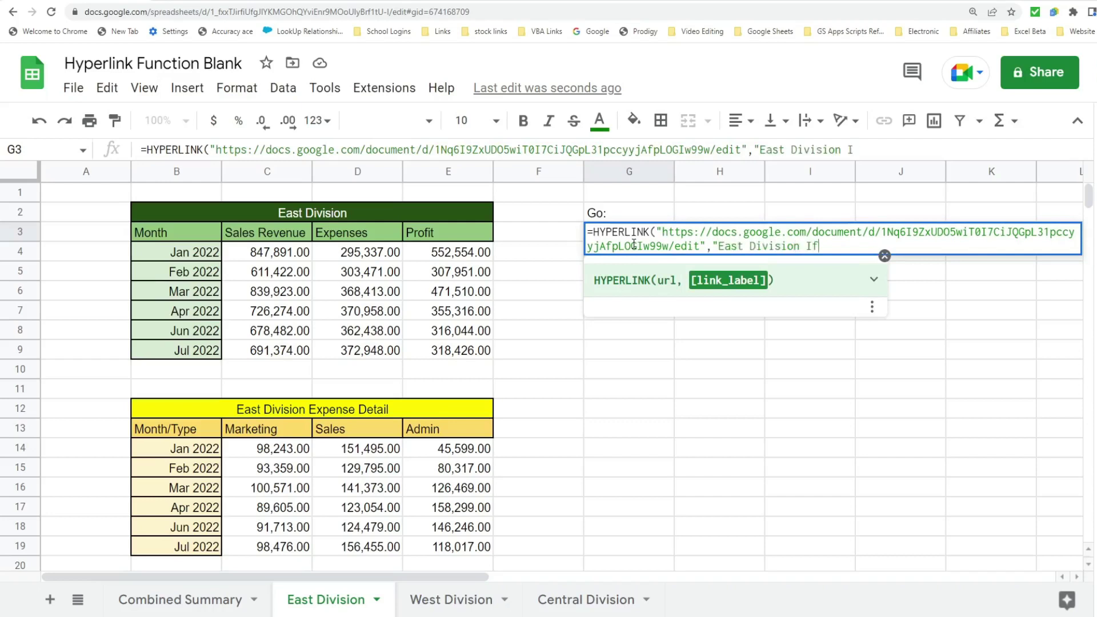
{"action": "type", "text": "\")"}
{"action": "key", "text": "Return"}
{"action": "left_click", "coordinate": [654, 298]}
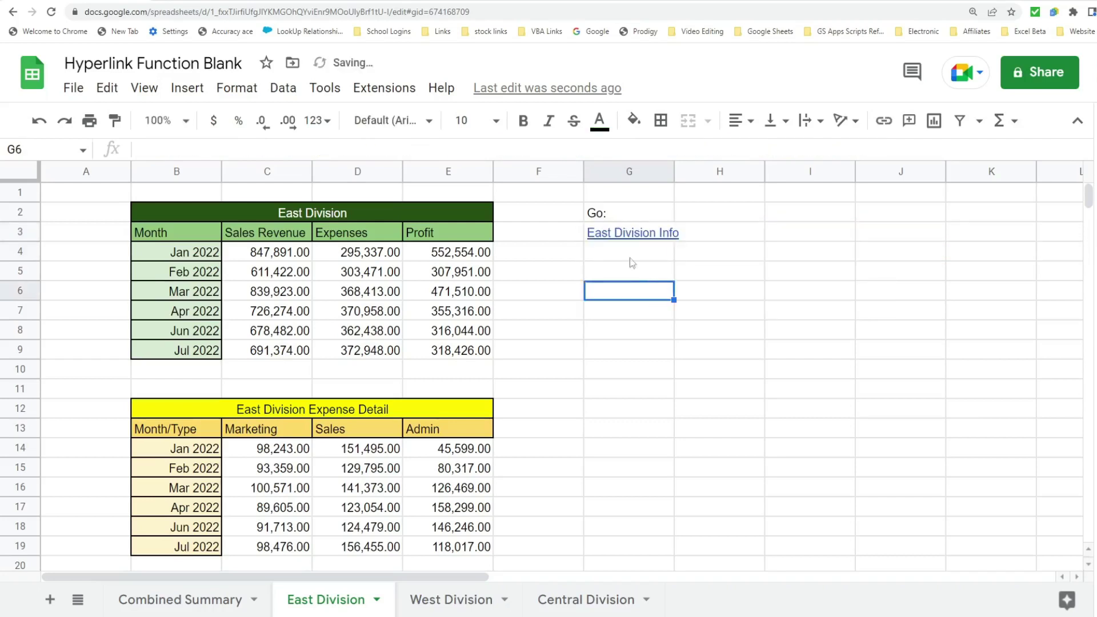
{"action": "left_click", "coordinate": [631, 235]}
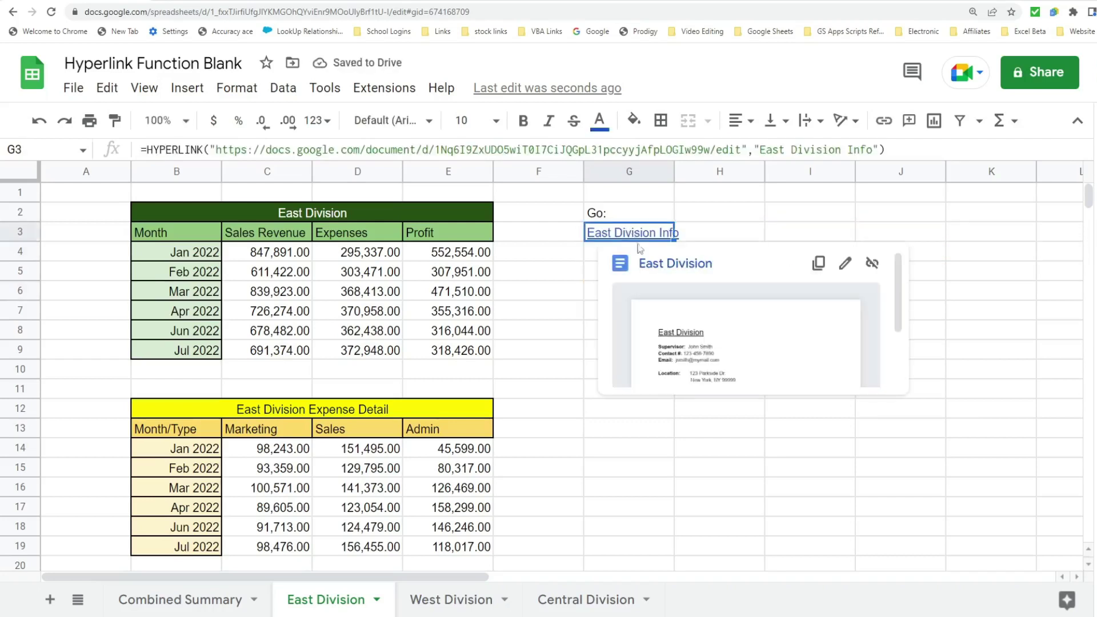
{"action": "left_click", "coordinate": [660, 266]}
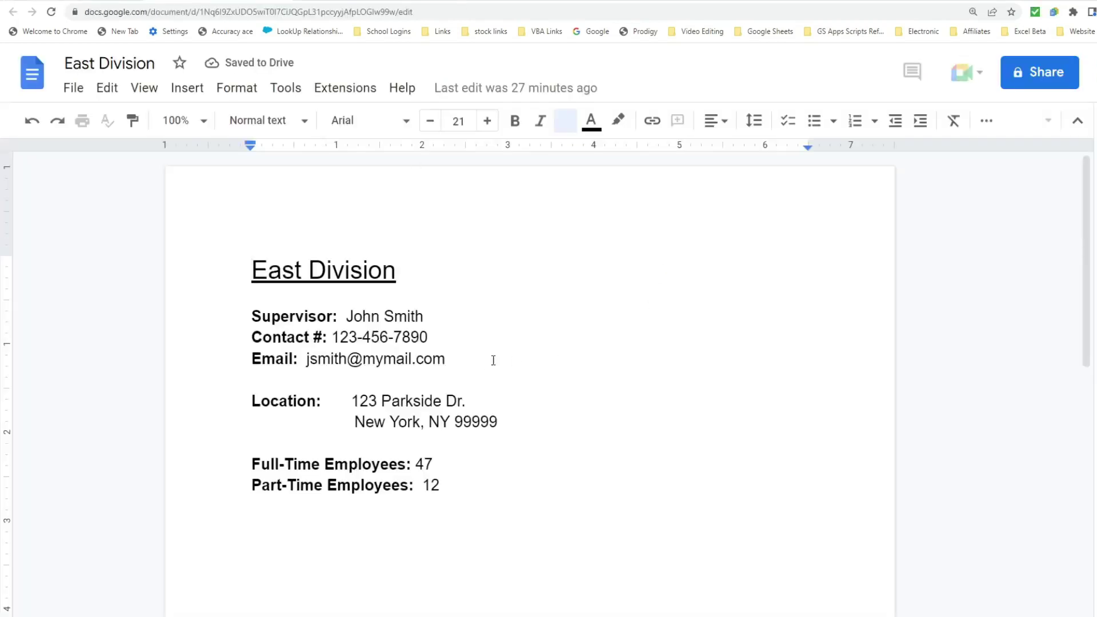
{"action": "key", "text": "ctrl+w"}
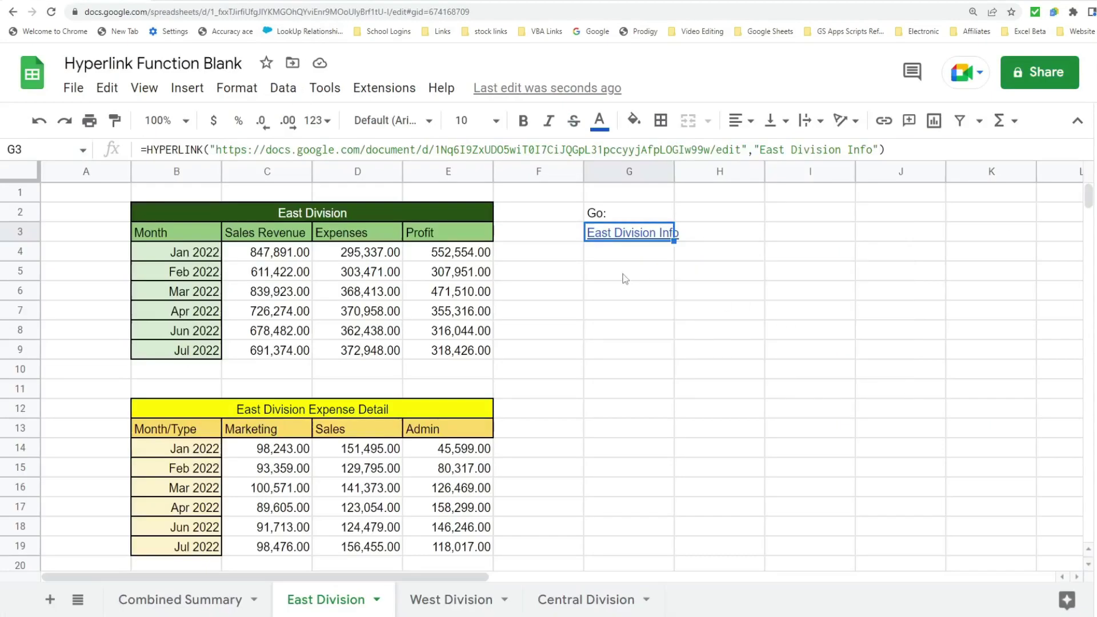
{"action": "left_click", "coordinate": [628, 276]}
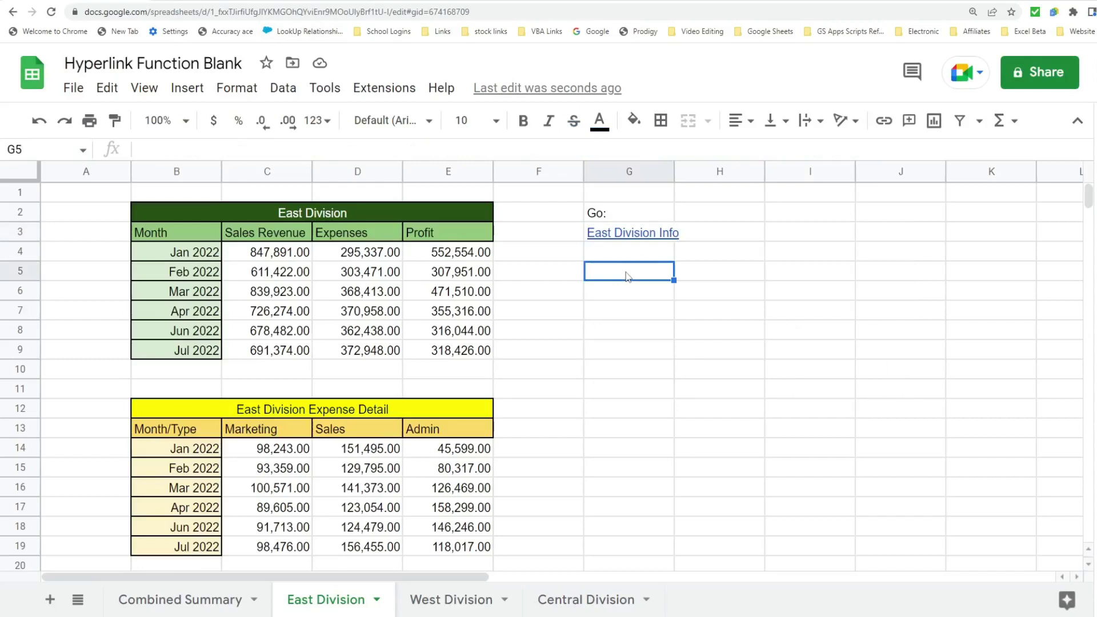
{"action": "left_click", "coordinate": [223, 585]}
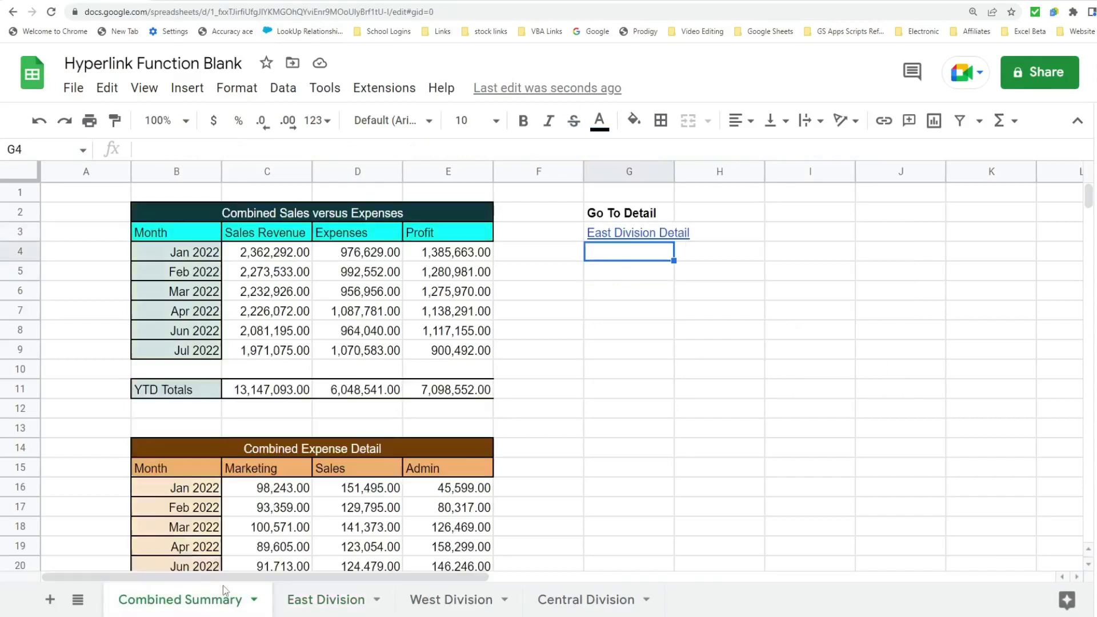
{"action": "left_click", "coordinate": [297, 600]}
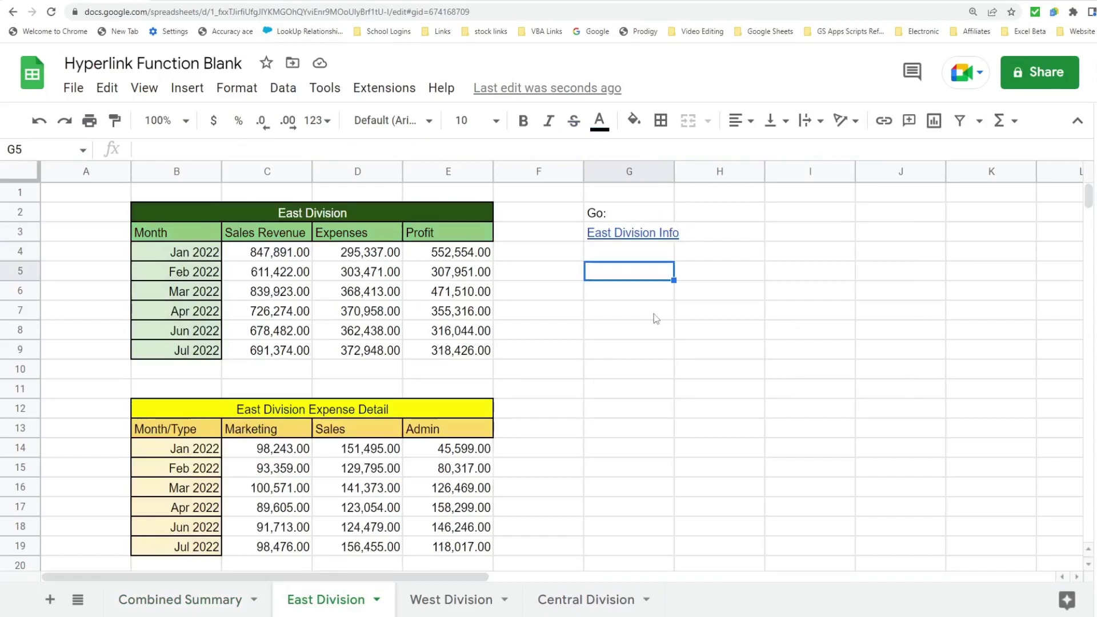
Copy the Combined Summary sheet's web address from the address bar
{"action": "left_click", "coordinate": [154, 608]}
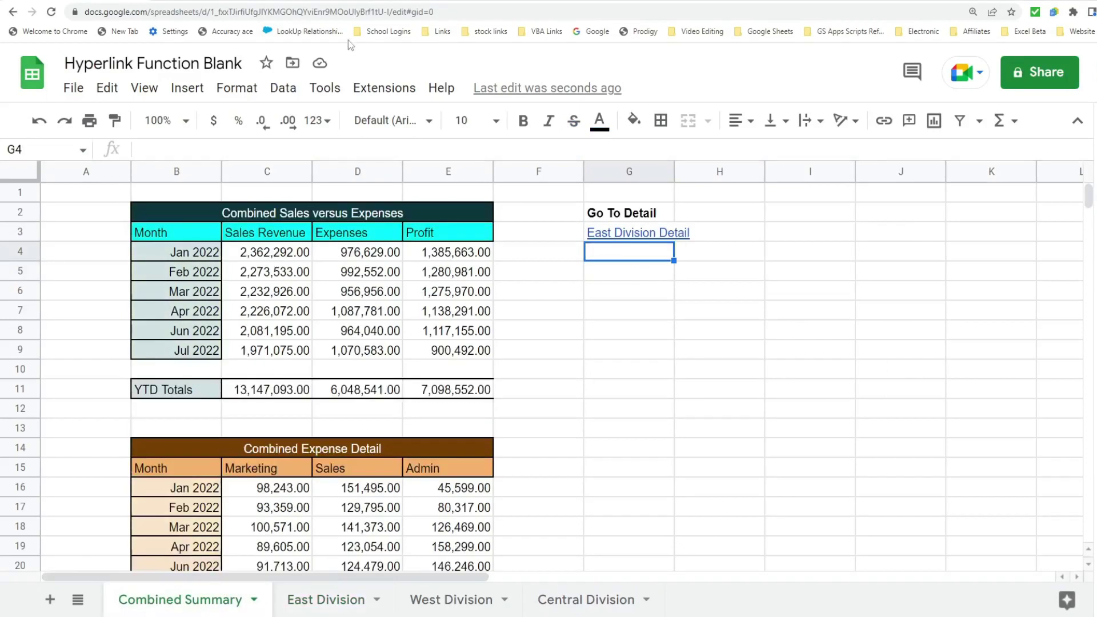
{"action": "left_click", "coordinate": [452, 7]}
{"action": "key", "text": "ctrl+c"}
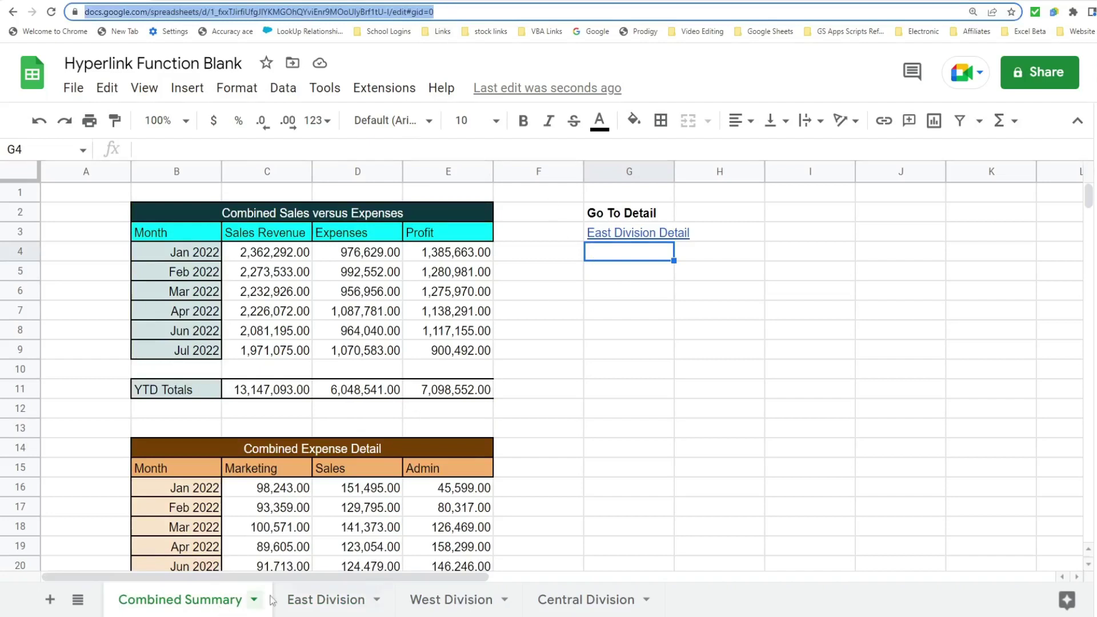
{"action": "left_click", "coordinate": [306, 598]}
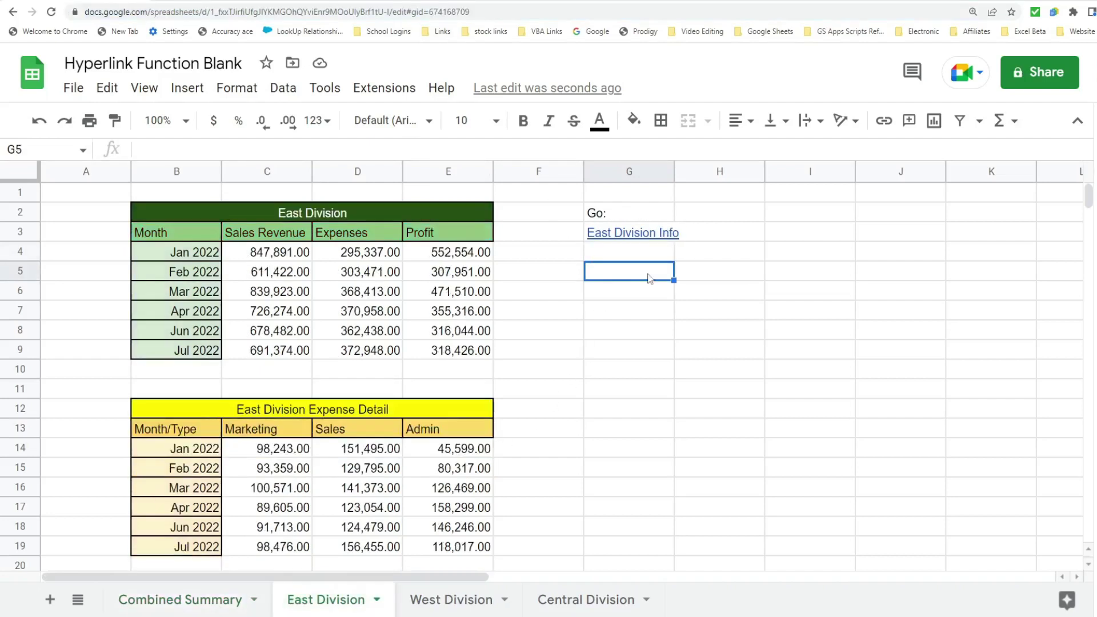
In East Division G5, enter =HYPERLINK with the pasted address and label "Back to Summary"
{"action": "type", "text": "=Hy"}
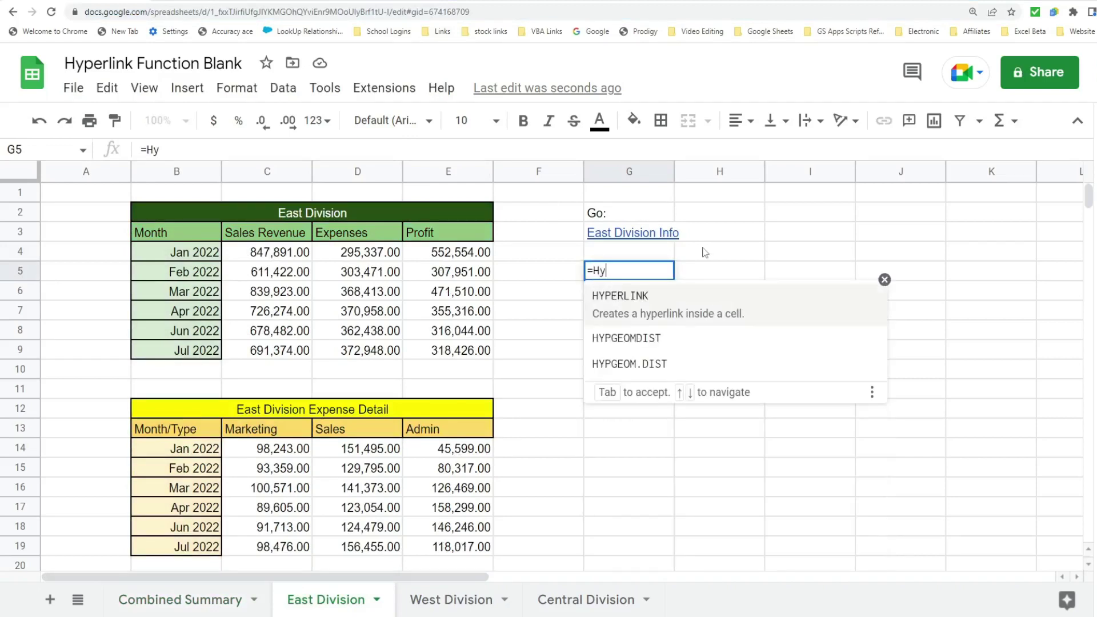
{"action": "key", "text": "Tab"}
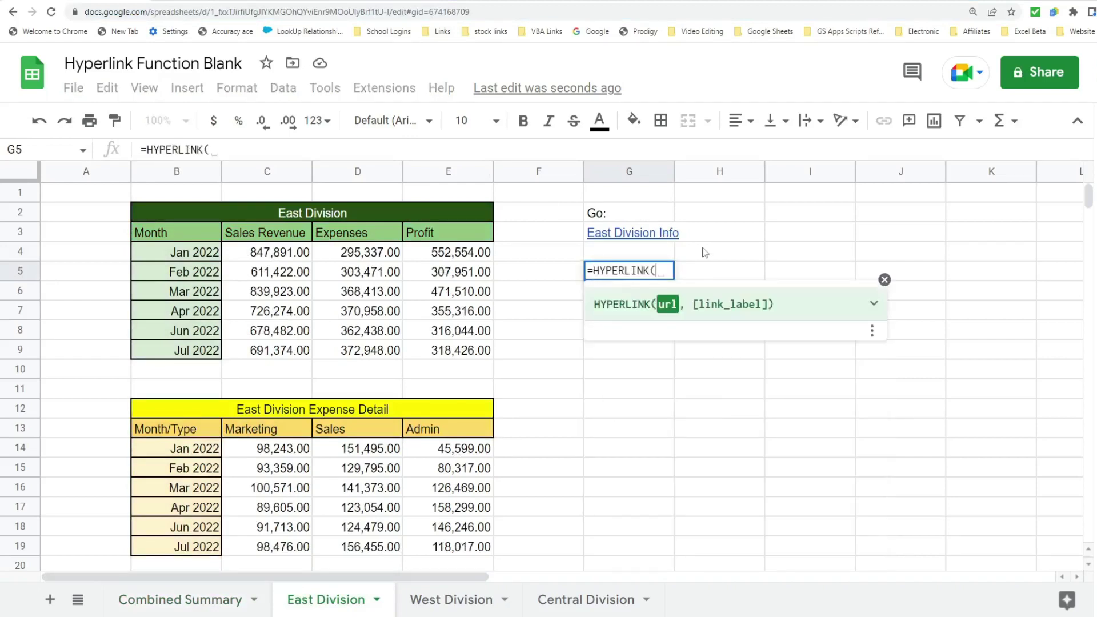
{"action": "type", "text": "\""}
{"action": "key", "text": "ctrl+v"}
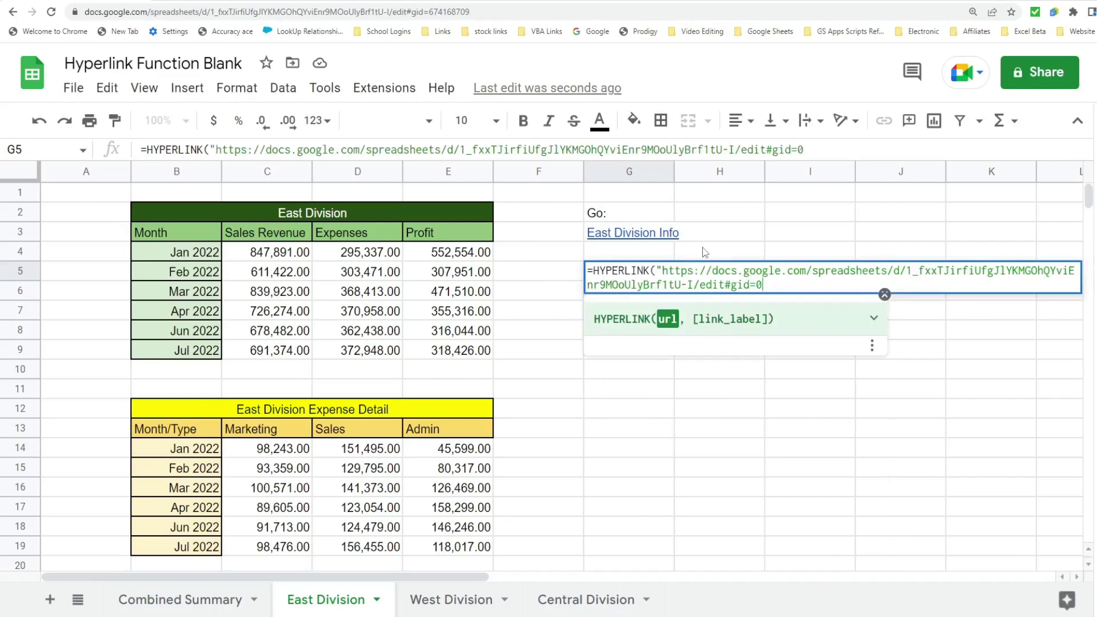
{"action": "type", "text": "\",\""}
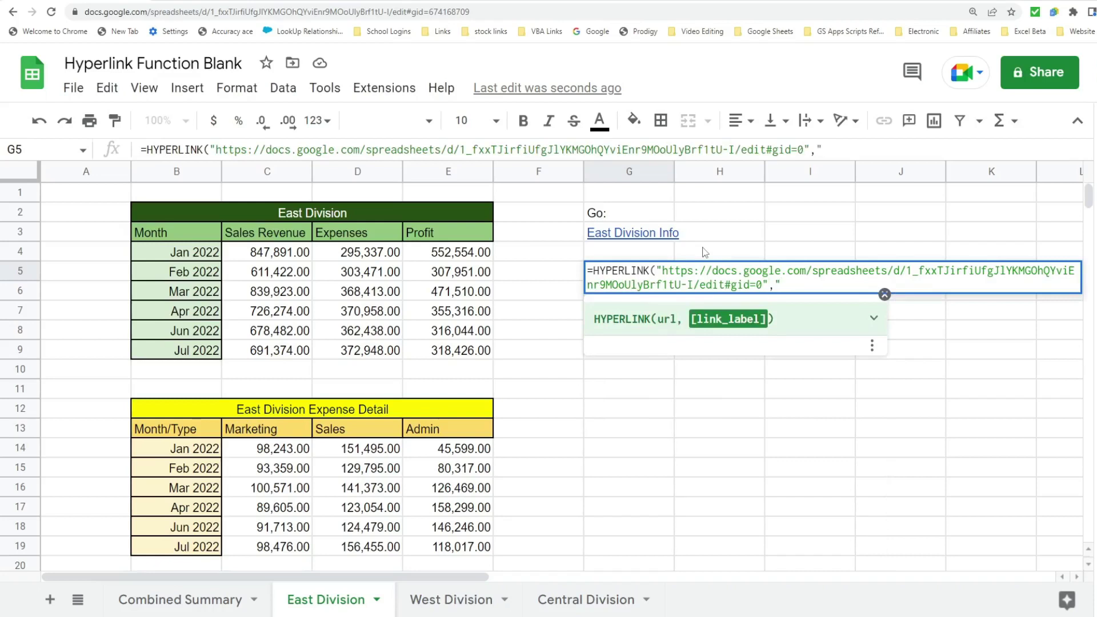
{"action": "type", "text": "Back to Summary\""}
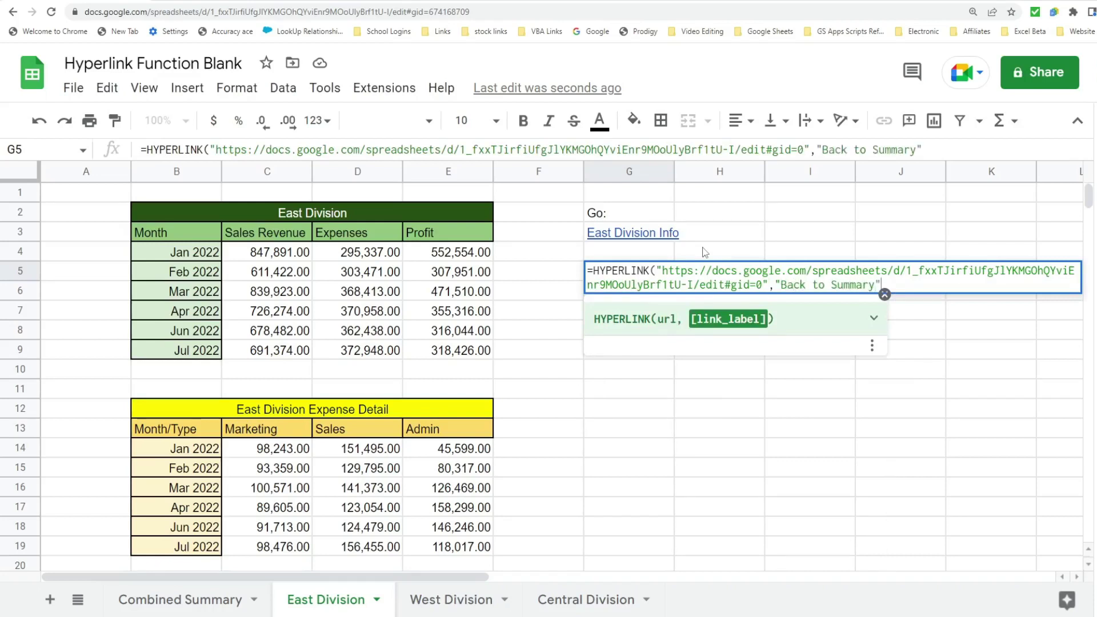
{"action": "type", "text": ")"}
{"action": "key", "text": "Return"}
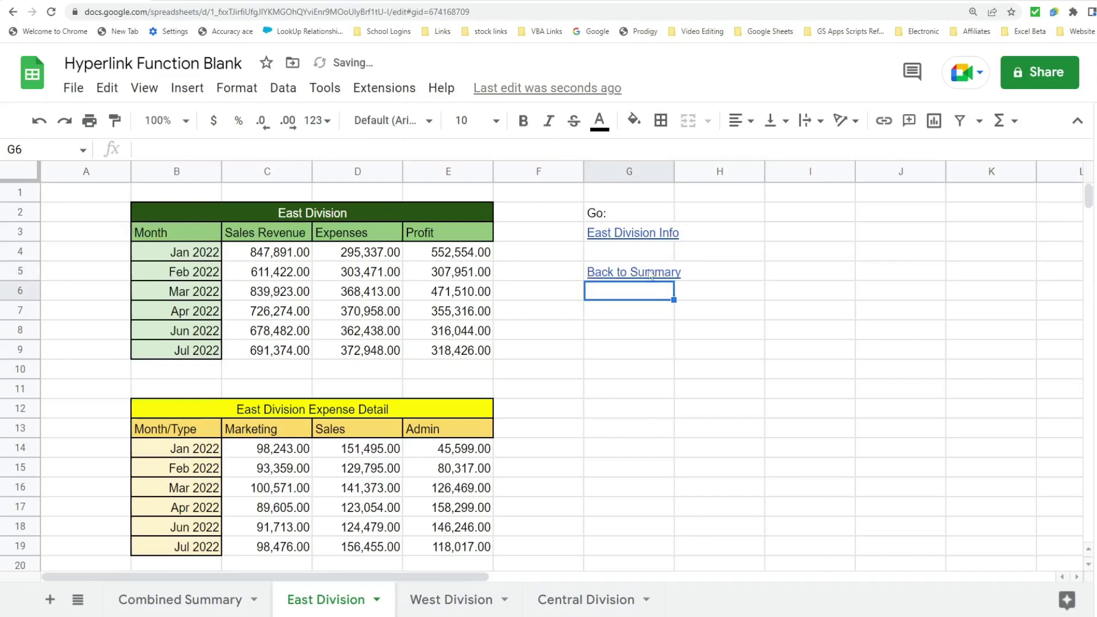
{"action": "left_click", "coordinate": [650, 275]}
Follow Back to Summary to Combined Summary and scroll down to the Marketing, Sales and Admin chart
{"action": "left_click", "coordinate": [666, 304]}
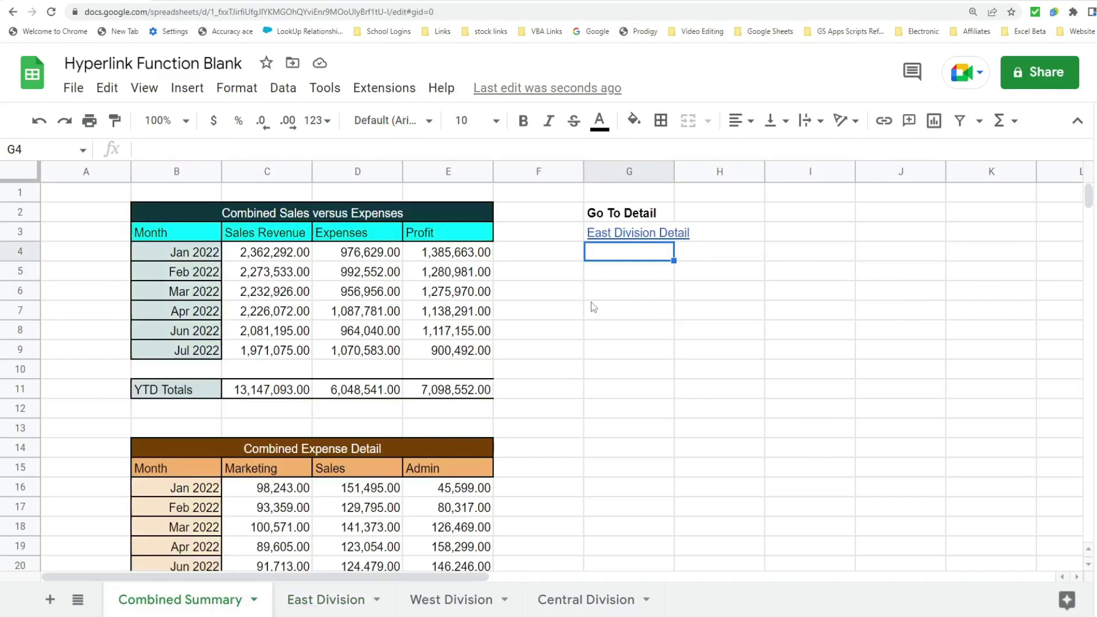
{"action": "scroll", "coordinate": [594, 307], "scroll_direction": "down", "scroll_amount": 1}
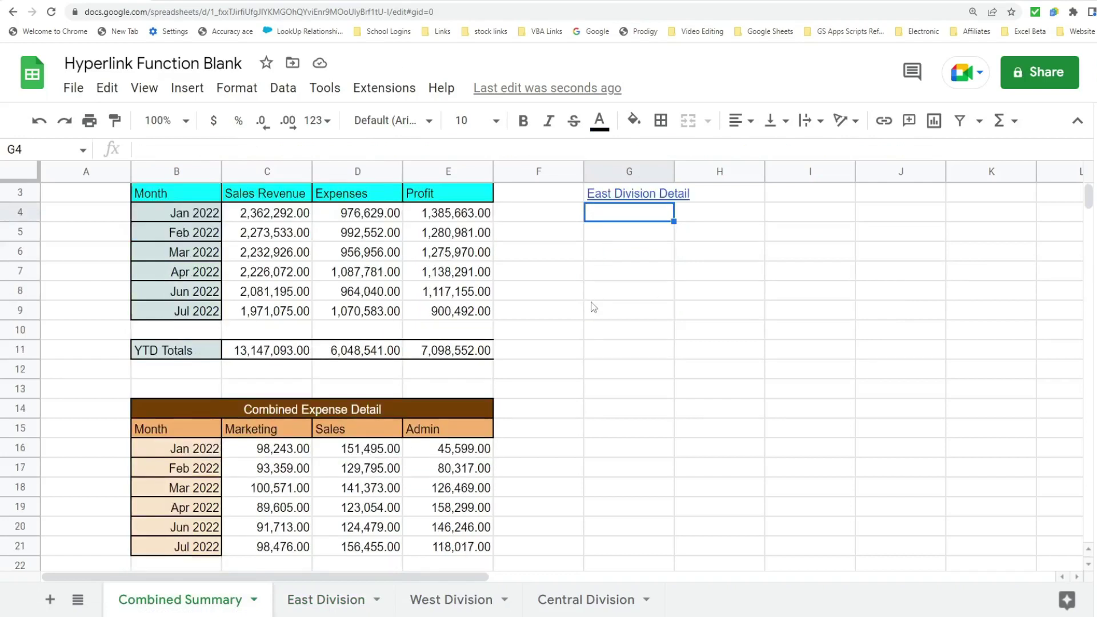
{"action": "scroll", "coordinate": [594, 307], "scroll_direction": "down", "scroll_amount": 5}
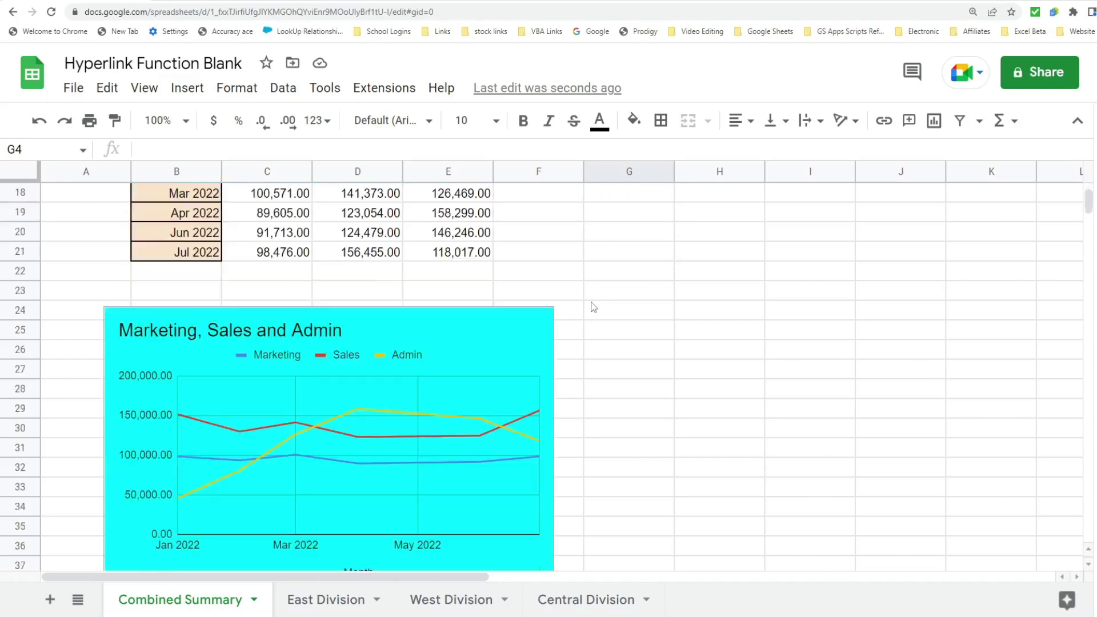
{"action": "scroll", "coordinate": [594, 307], "scroll_direction": "up", "scroll_amount": 6}
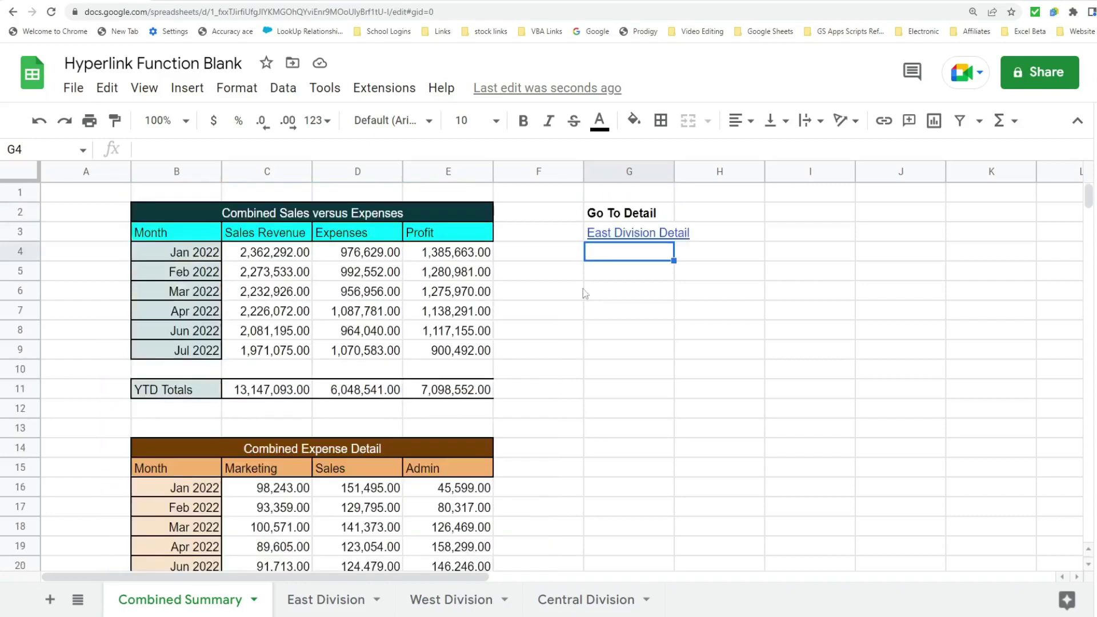
{"action": "scroll", "coordinate": [614, 359], "scroll_direction": "down", "scroll_amount": 7}
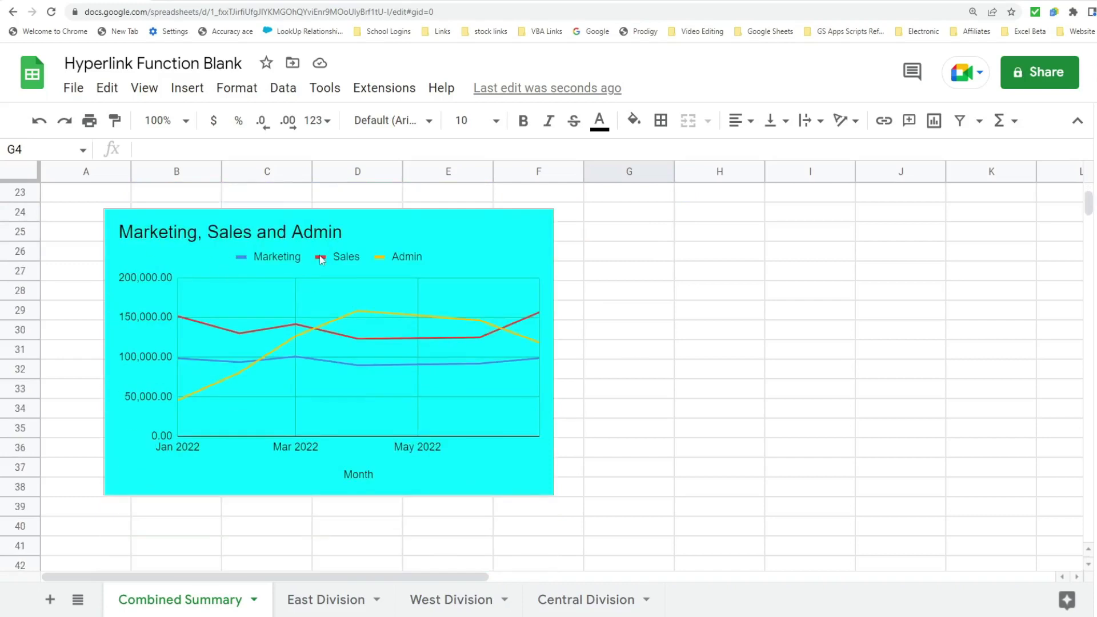
{"action": "scroll", "coordinate": [325, 279], "scroll_direction": "up", "scroll_amount": 4}
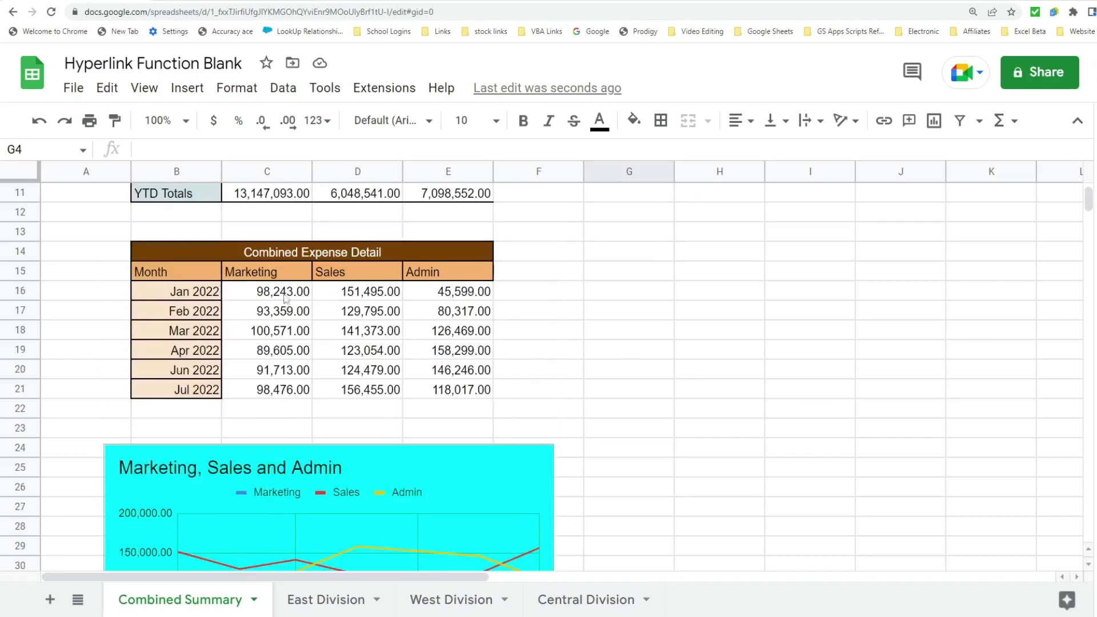
{"action": "scroll", "coordinate": [349, 474], "scroll_direction": "down", "scroll_amount": 4}
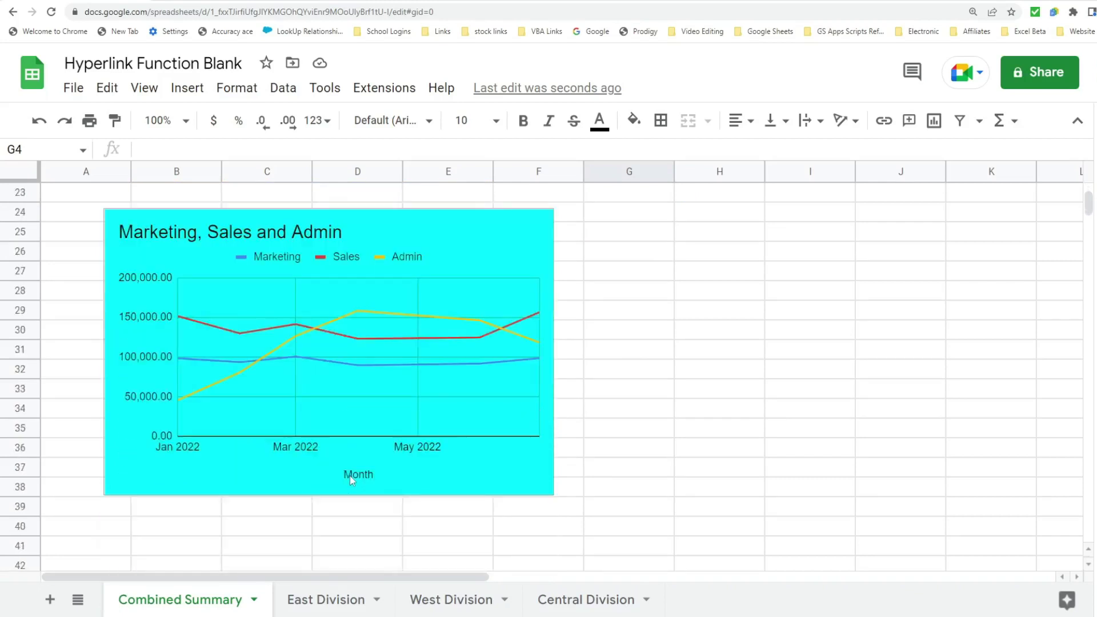
{"action": "scroll", "coordinate": [350, 475], "scroll_direction": "up", "scroll_amount": 7}
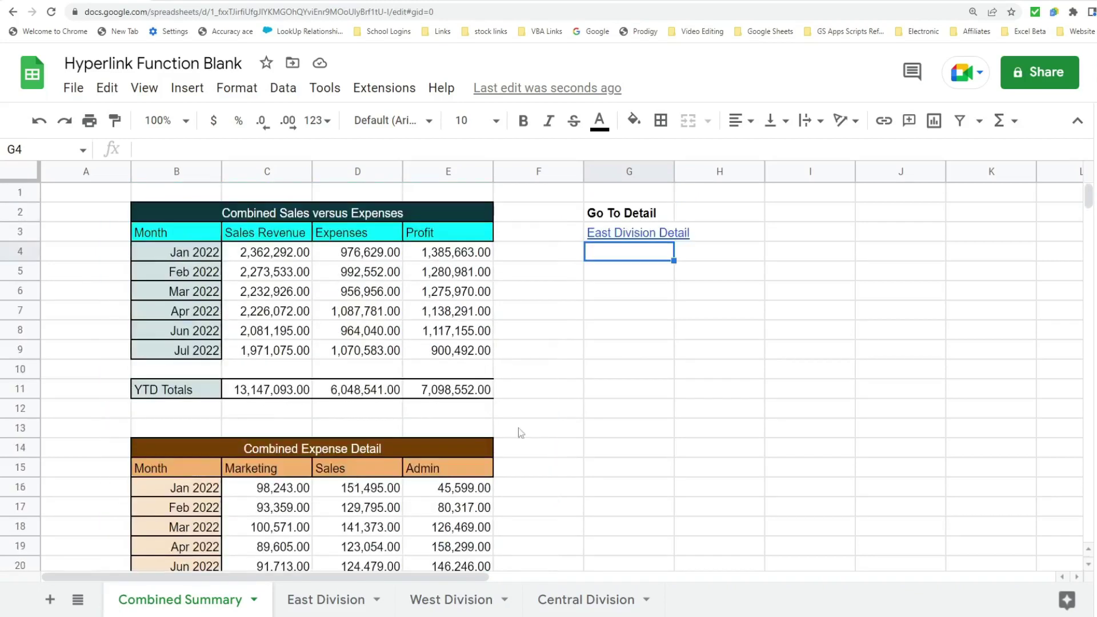
{"action": "left_click", "coordinate": [634, 277]}
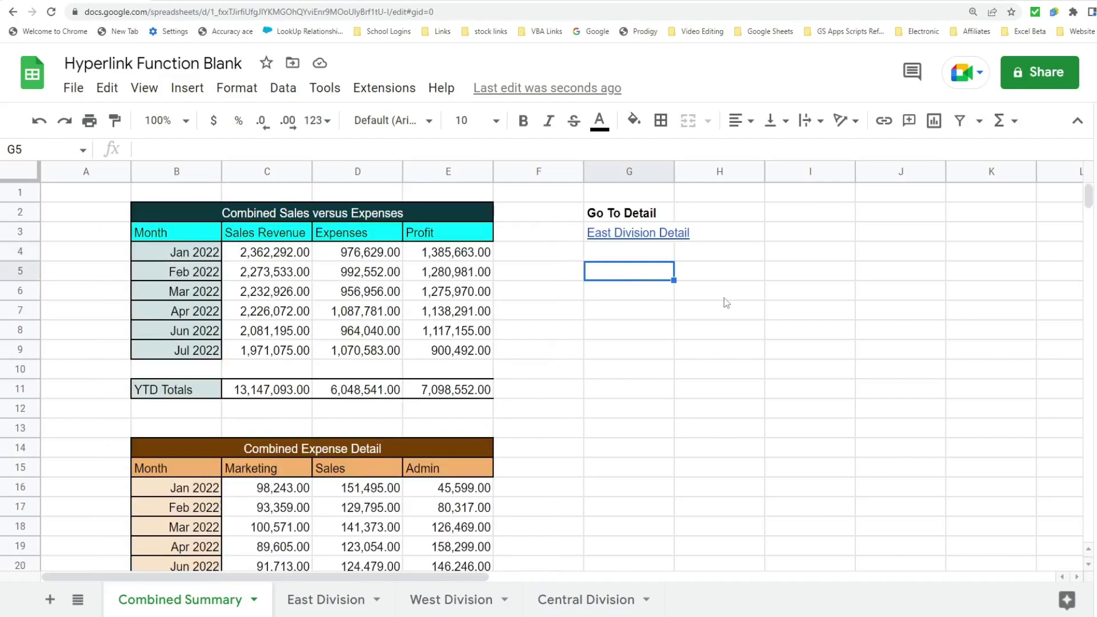
{"action": "scroll", "coordinate": [724, 297], "scroll_direction": "down", "scroll_amount": 6}
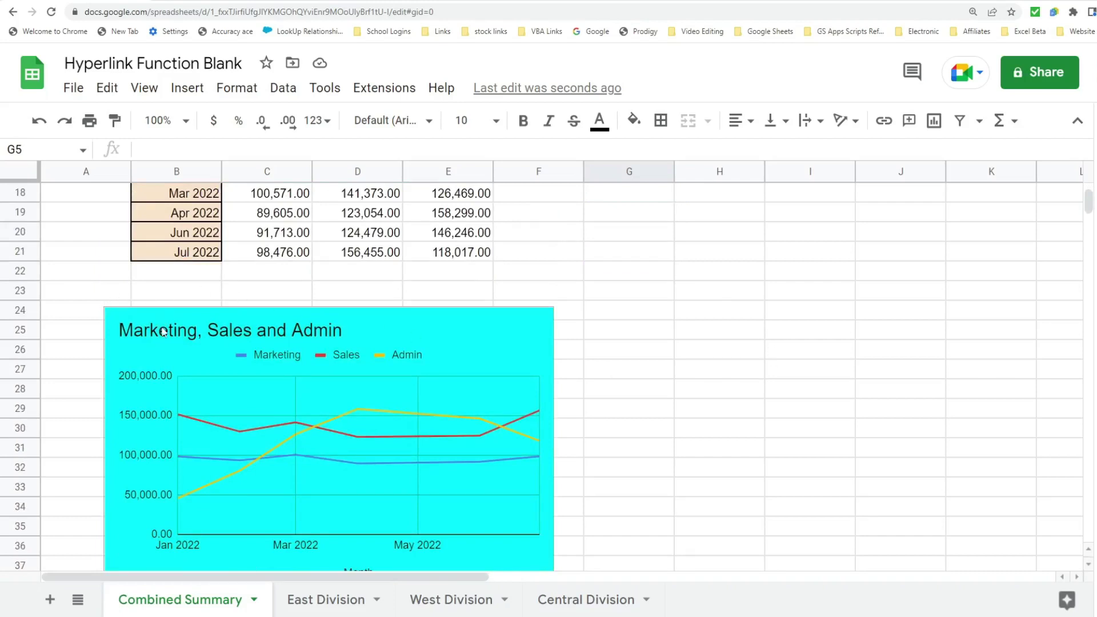
Copy a cell link for A23, just above the expense chart, using Get link to this cell
{"action": "left_click", "coordinate": [116, 297]}
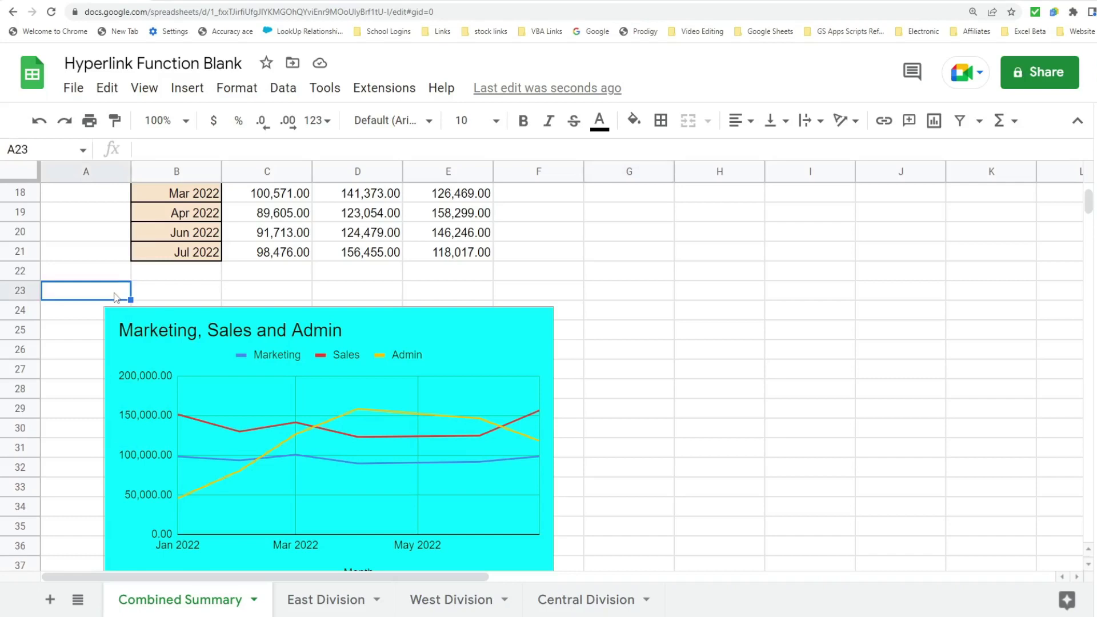
{"action": "right_click", "coordinate": [116, 297]}
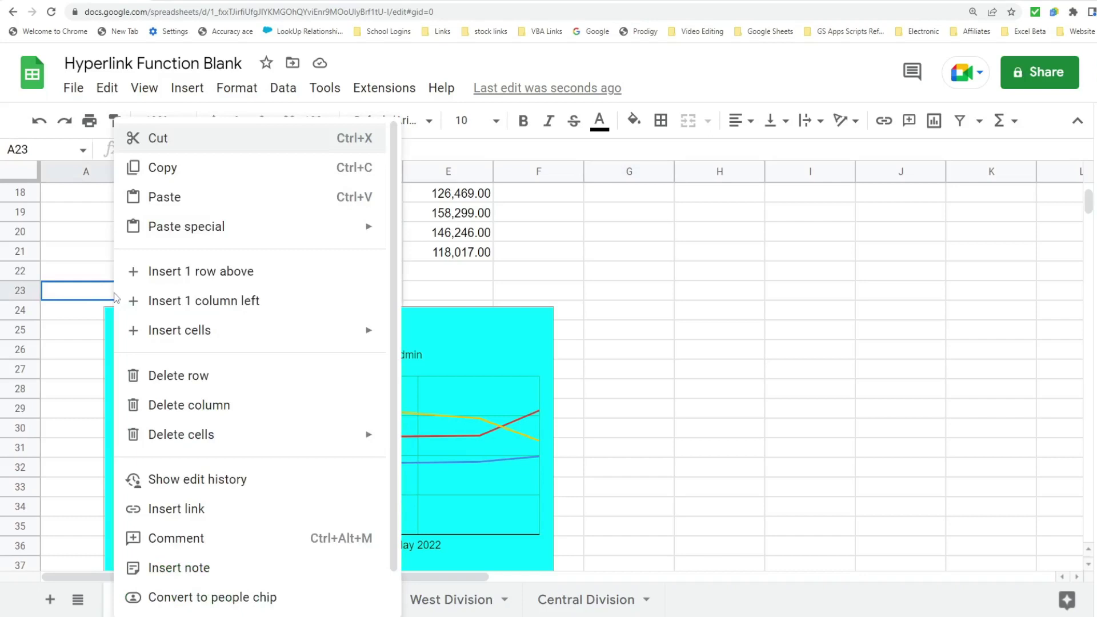
{"action": "scroll", "coordinate": [395, 470], "scroll_direction": "down", "scroll_amount": 1}
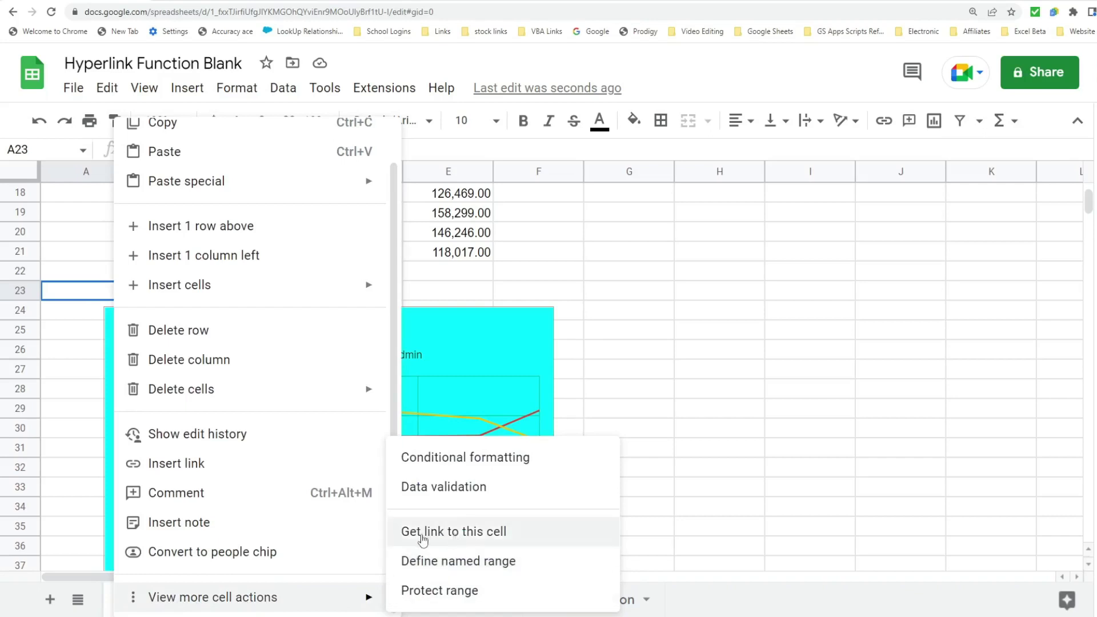
{"action": "left_click", "coordinate": [484, 536]}
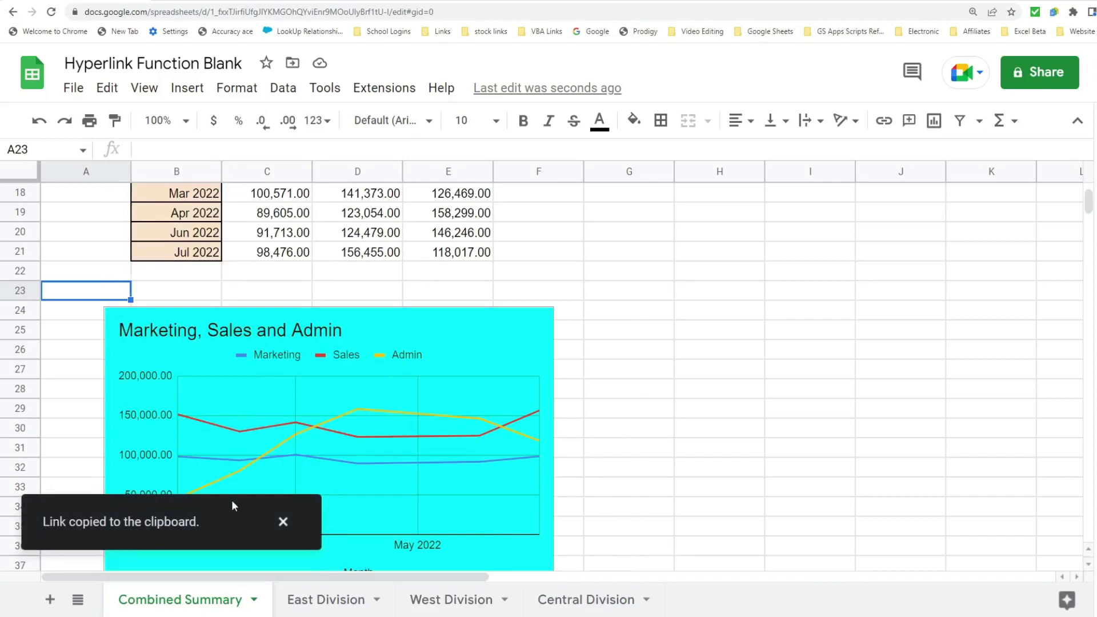
{"action": "scroll", "coordinate": [364, 441], "scroll_direction": "up", "scroll_amount": 6}
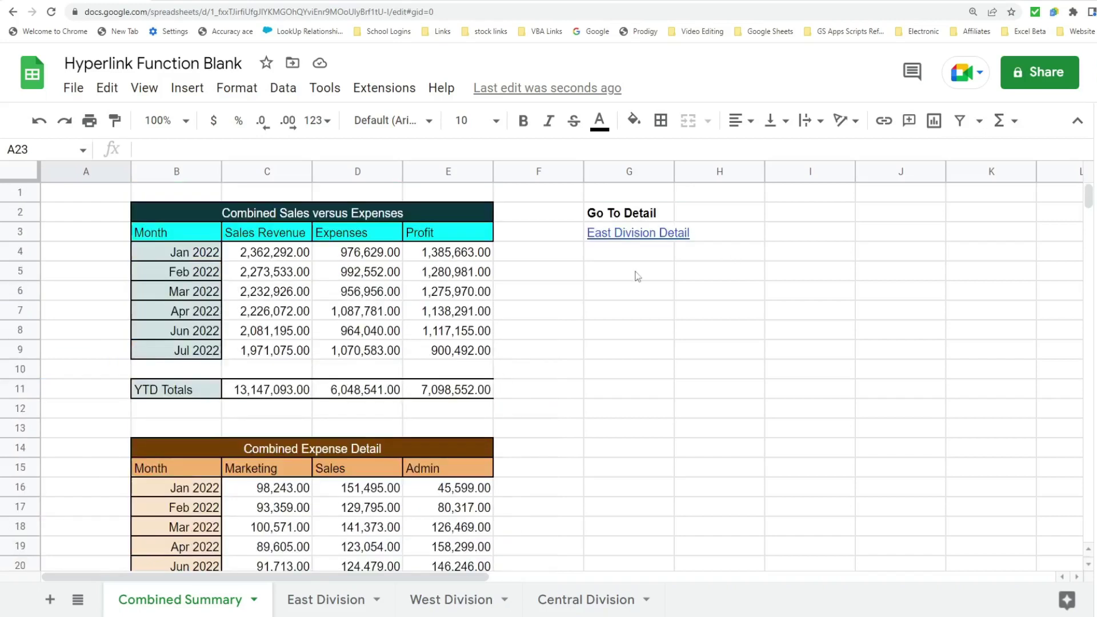
Enter =HYPERLINK with the A23 link and label "Expense Chart" in G5, then follow it
{"action": "left_click", "coordinate": [636, 274]}
{"action": "type", "text": "="}
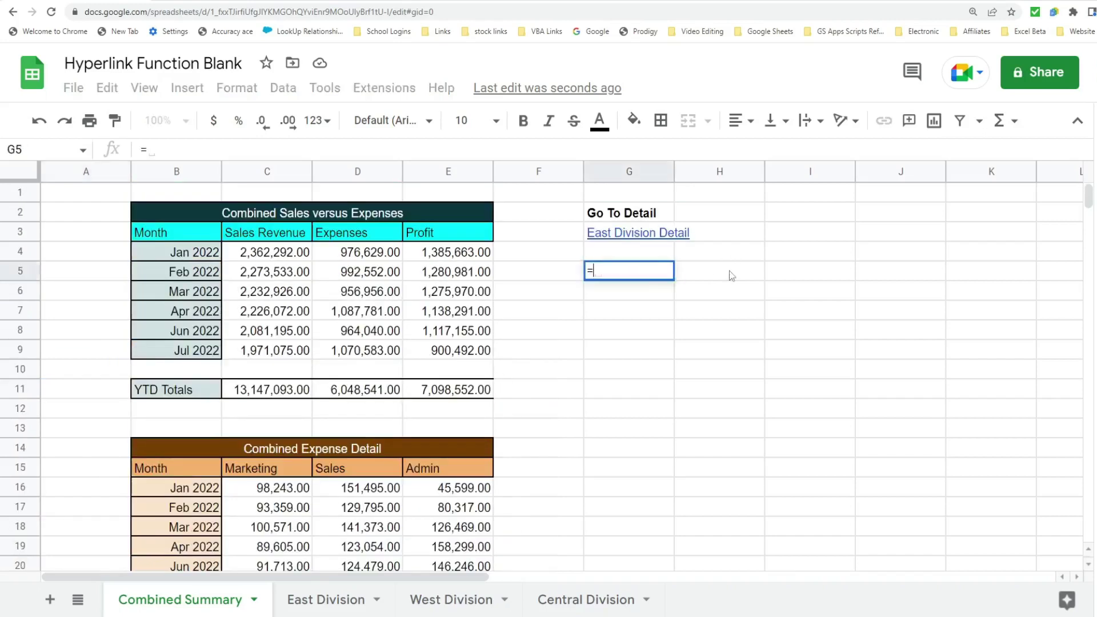
{"action": "type", "text": "Hy"}
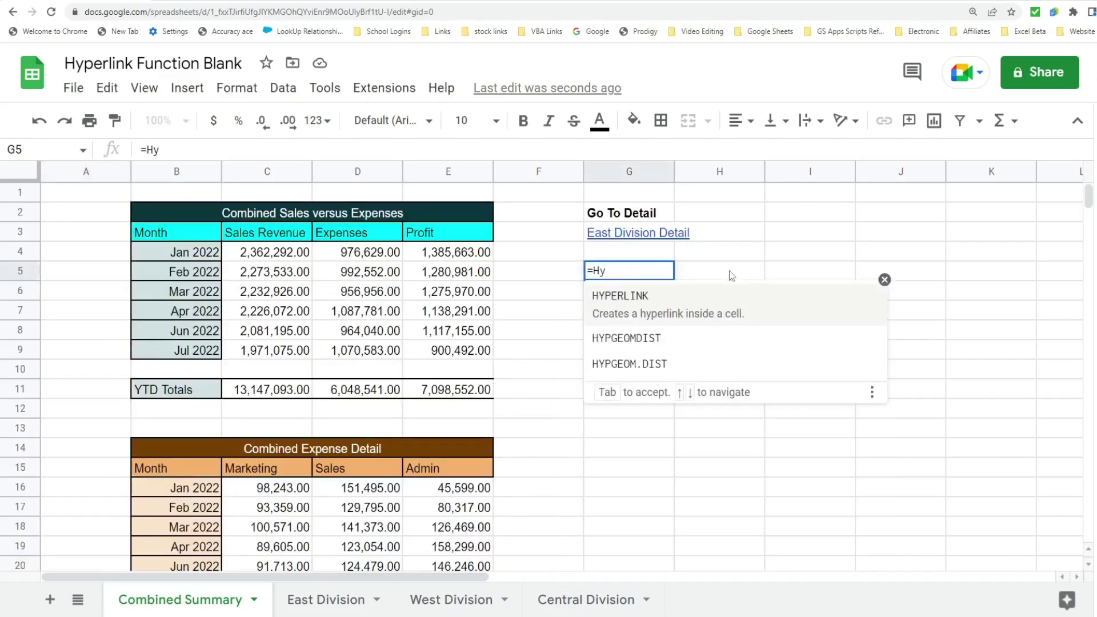
{"action": "key", "text": "Tab"}
{"action": "type", "text": "\""}
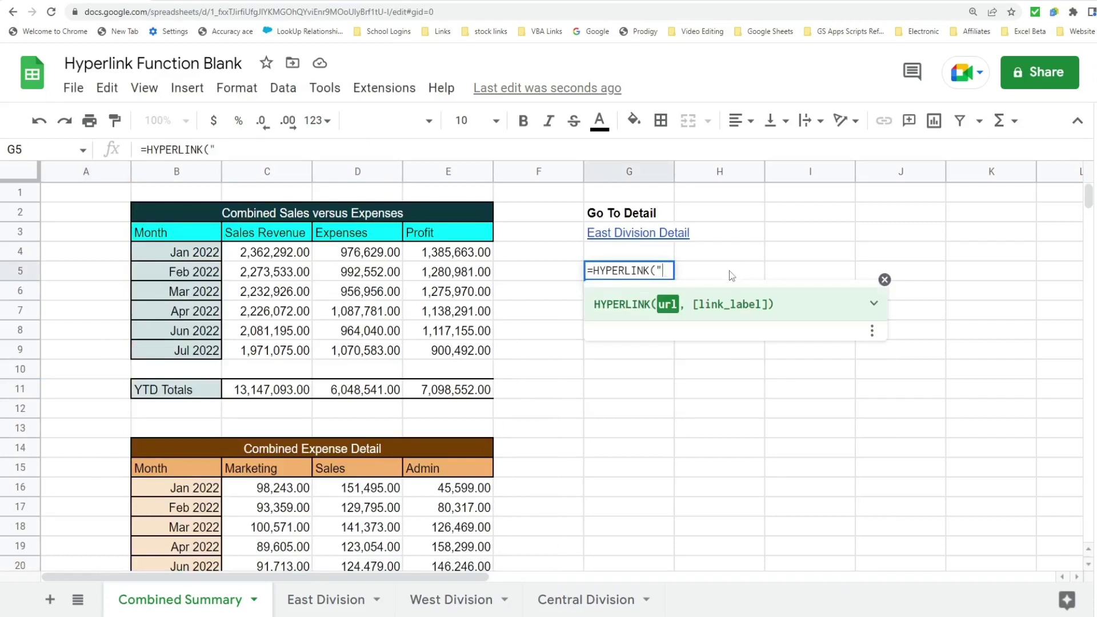
{"action": "key", "text": "ctrl+v"}
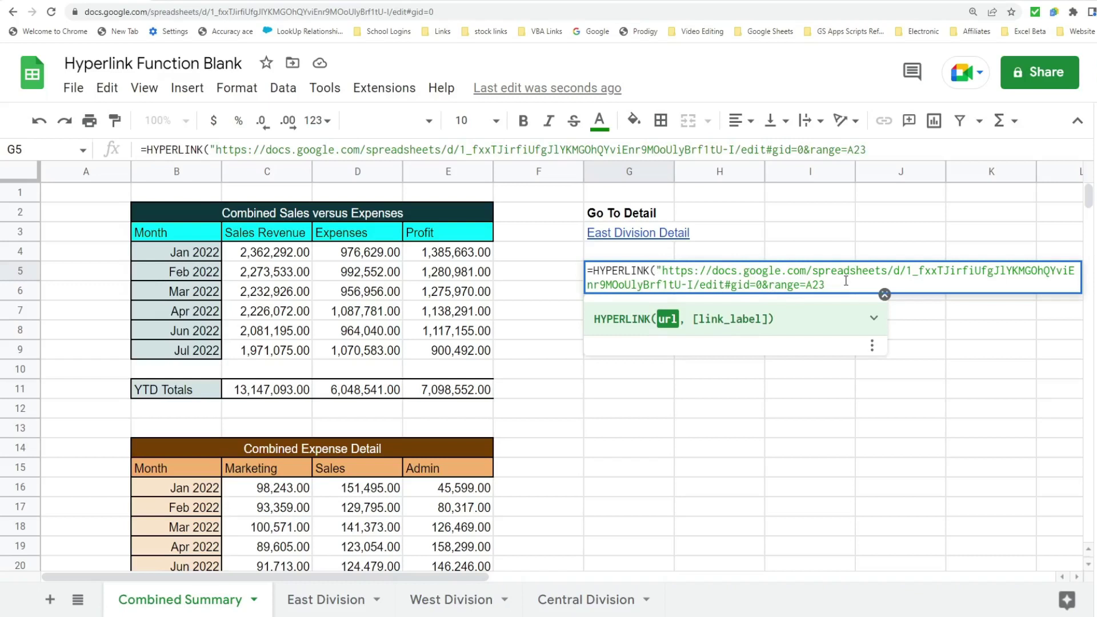
{"action": "type", "text": "\", "}
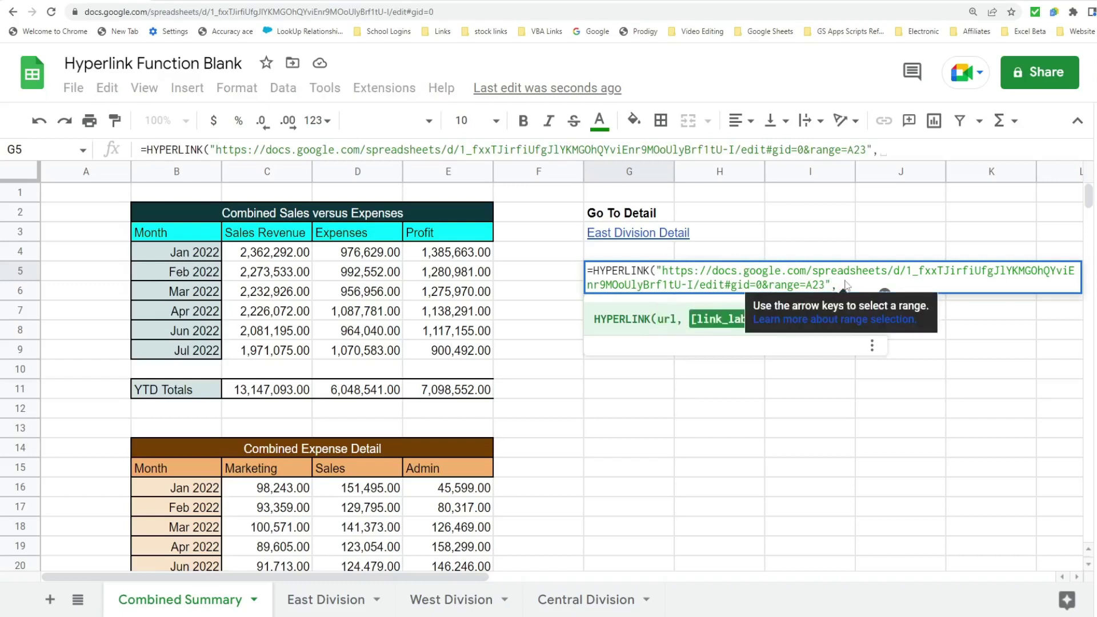
{"action": "type", "text": "\"E"}
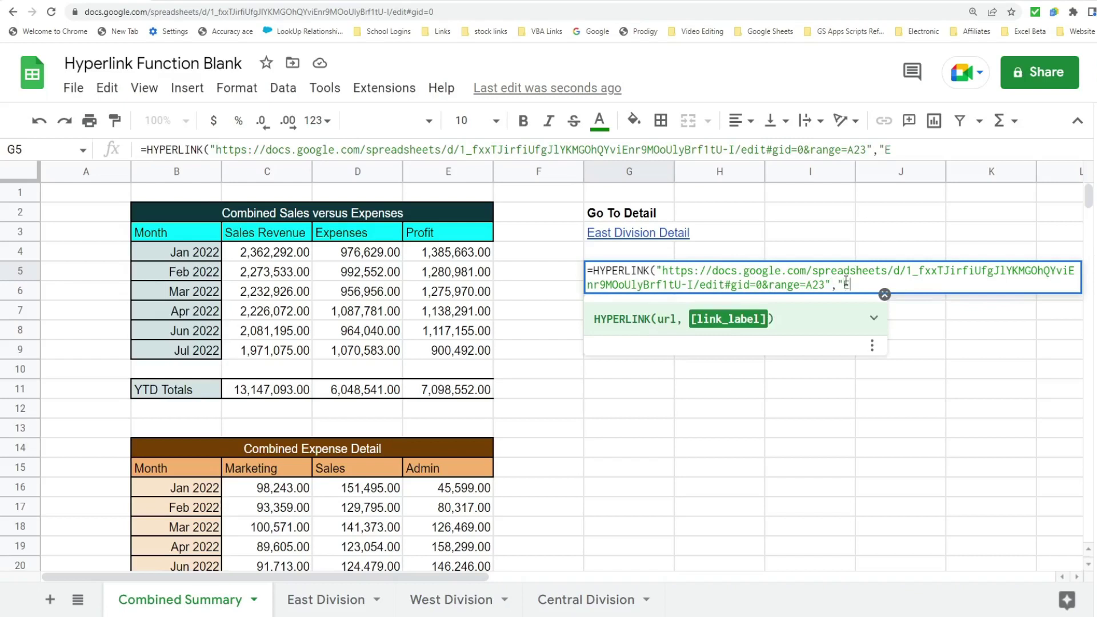
{"action": "type", "text": "xpense C"}
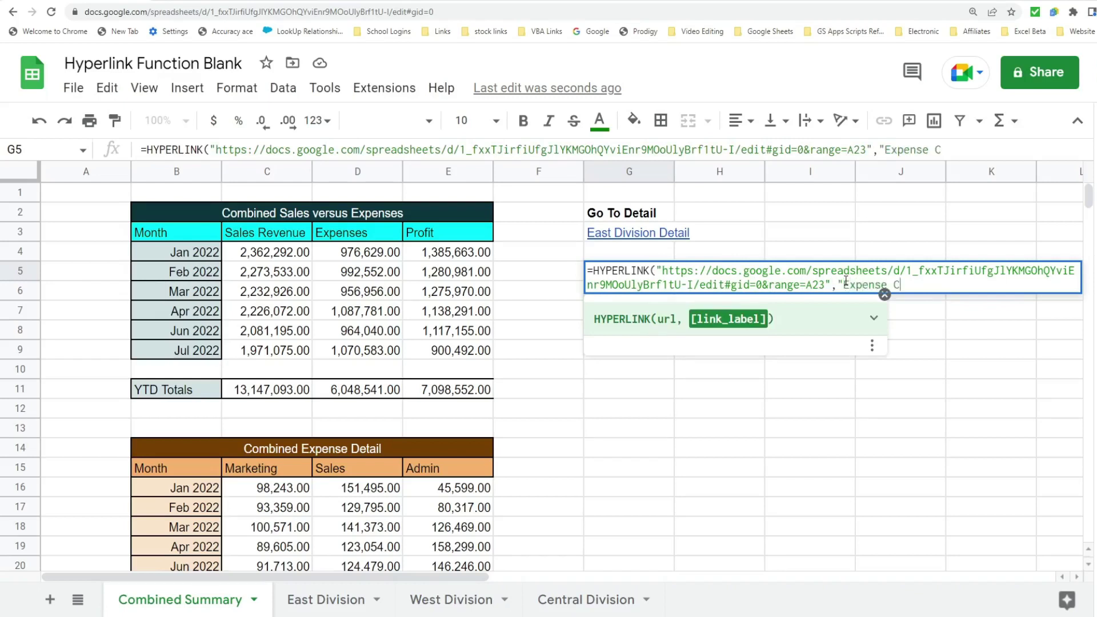
{"action": "type", "text": "hart\""}
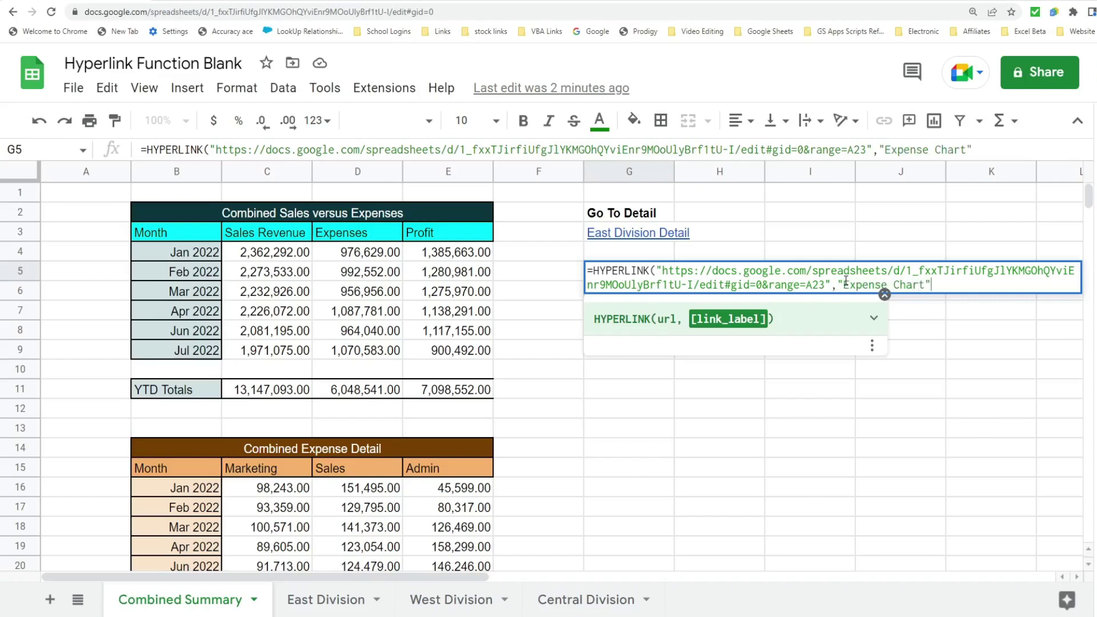
{"action": "type", "text": ")"}
{"action": "key", "text": "Return"}
{"action": "key", "text": "Right"}
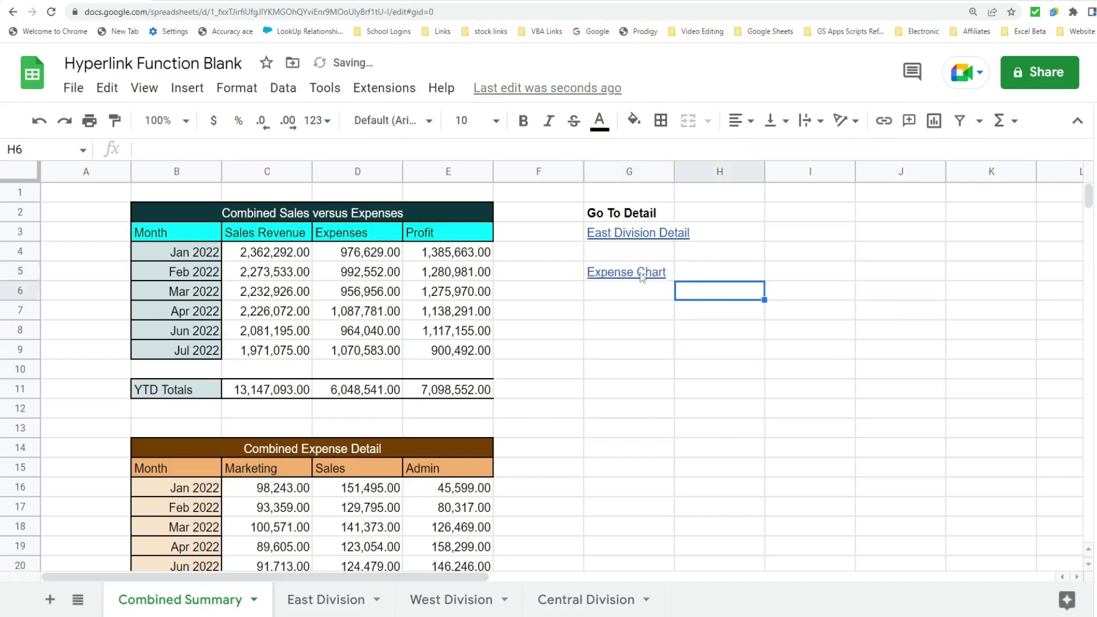
{"action": "mouse_move", "coordinate": [641, 278]}
{"action": "left_click", "coordinate": [660, 309]}
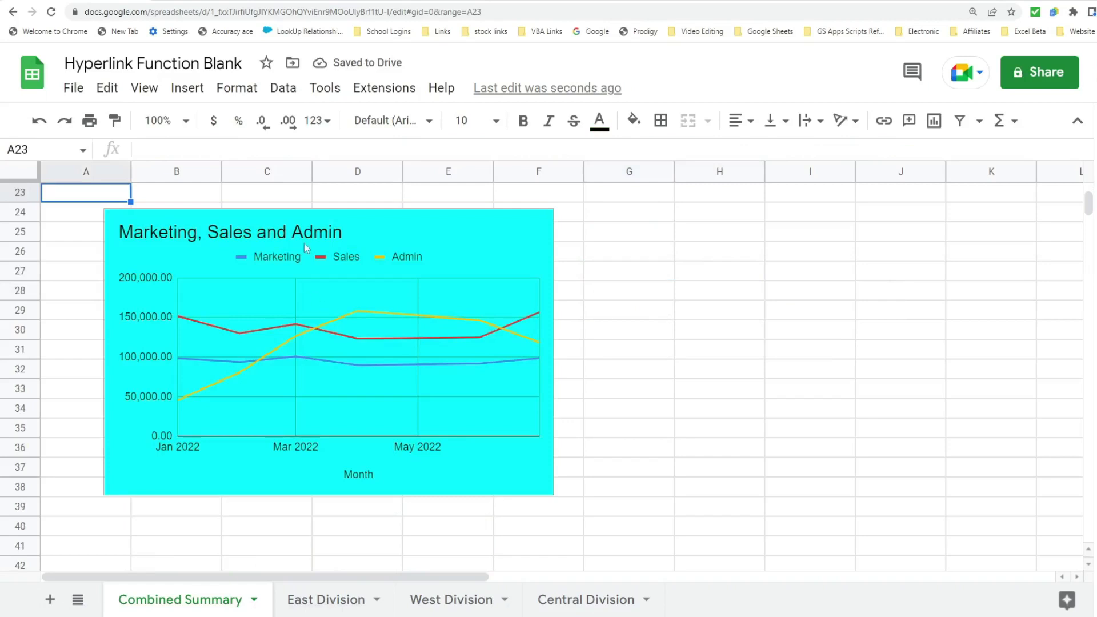
Pick G25 beside the chart, then copy a cell link for A1 via Get link to this cell
{"action": "left_click", "coordinate": [649, 236]}
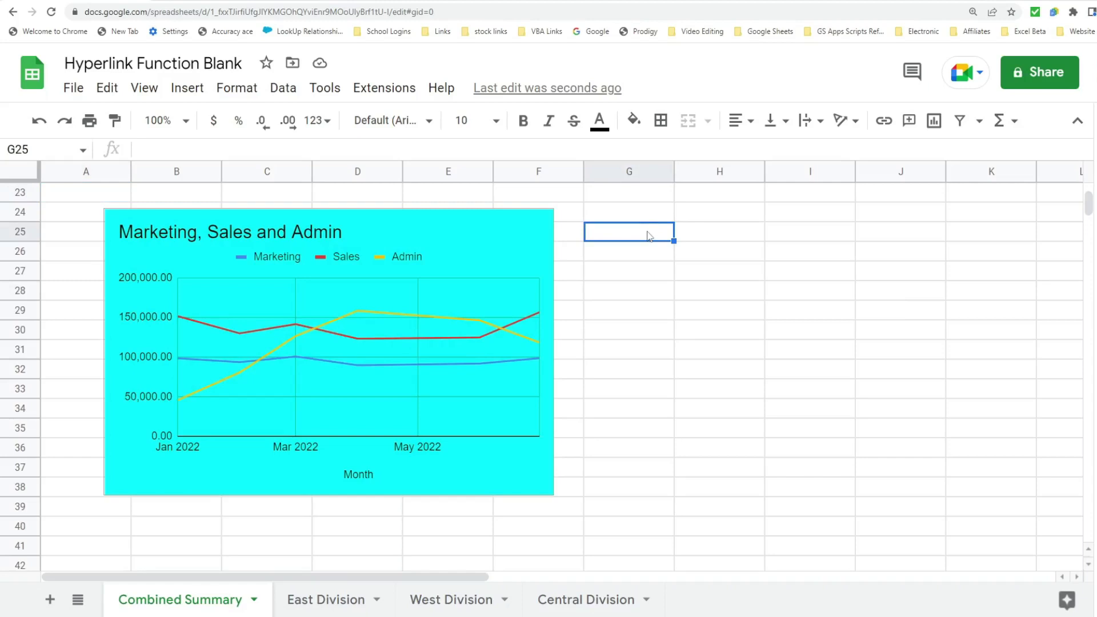
{"action": "scroll", "coordinate": [649, 236], "scroll_direction": "up", "scroll_amount": 8}
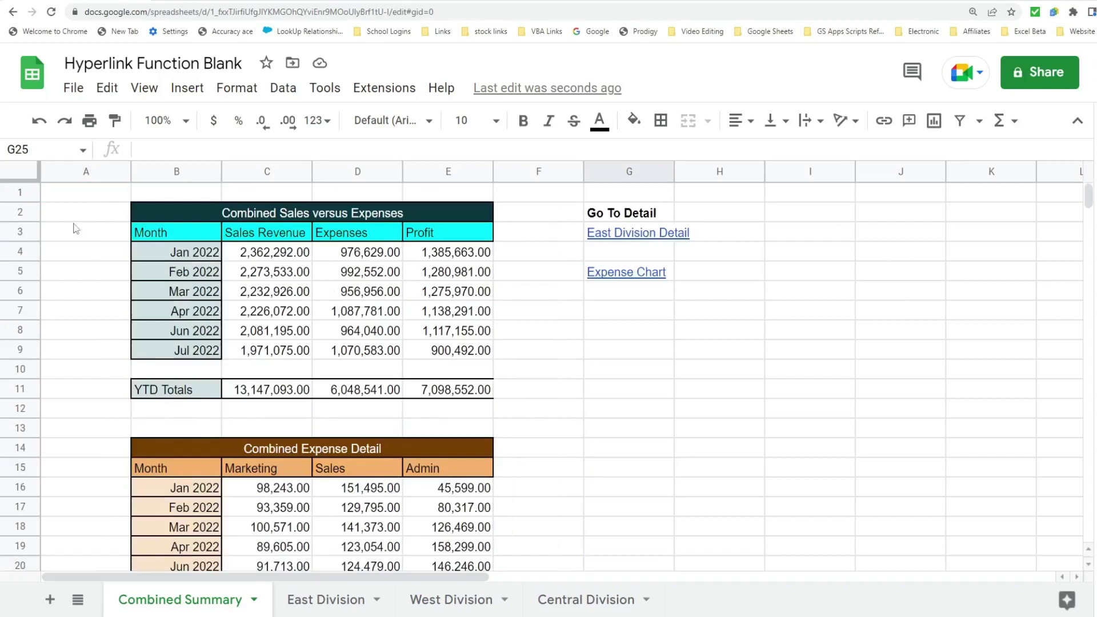
{"action": "left_click", "coordinate": [118, 194]}
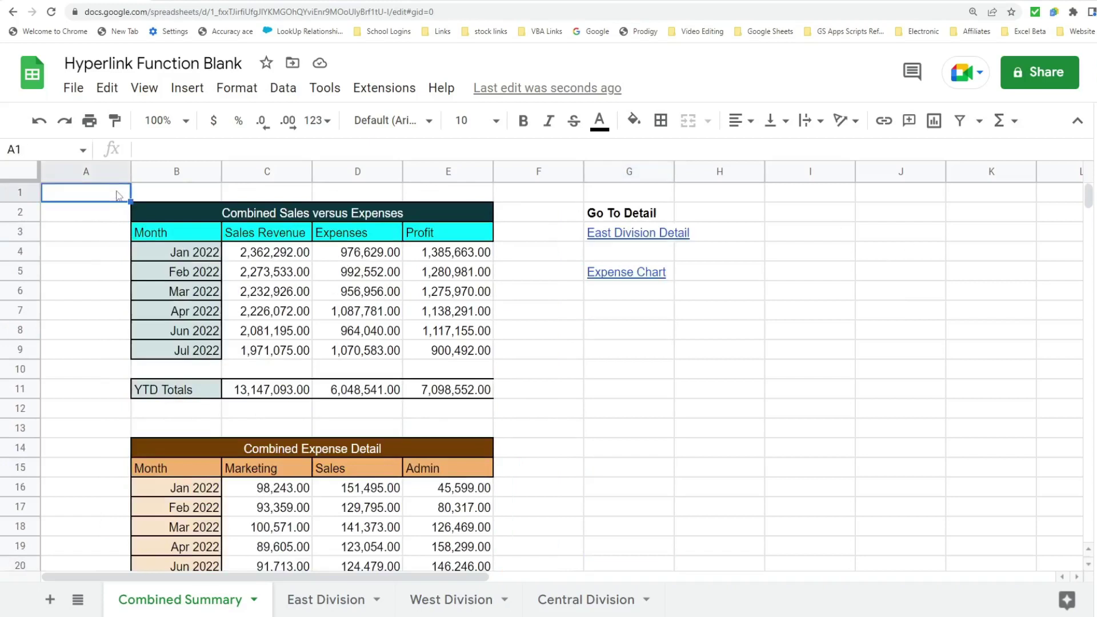
{"action": "right_click", "coordinate": [117, 194]}
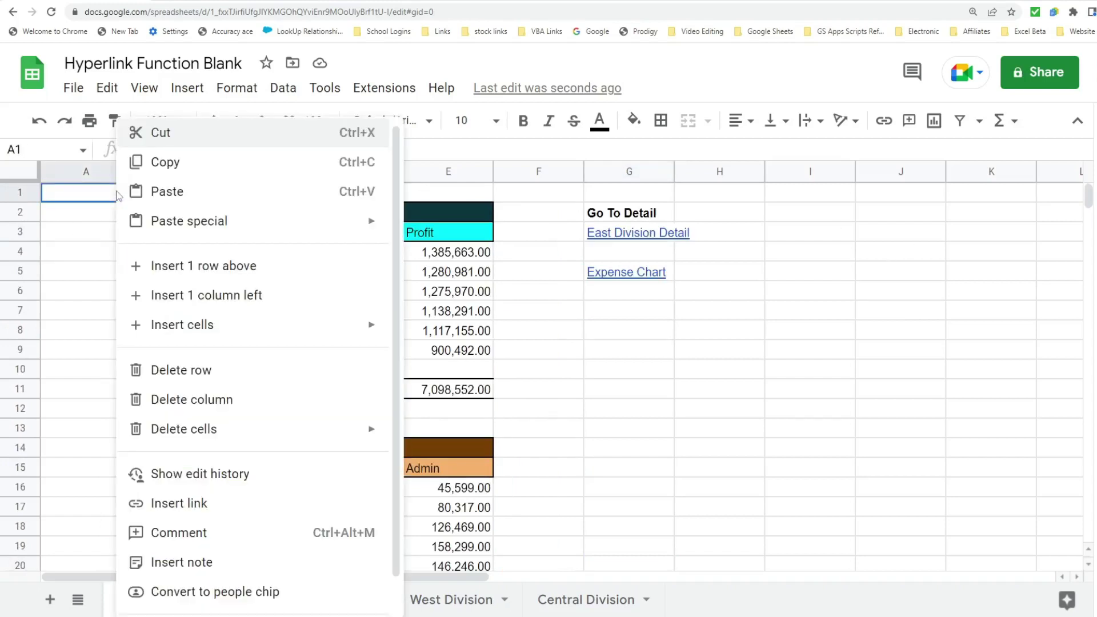
{"action": "scroll", "coordinate": [233, 434], "scroll_direction": "down", "scroll_amount": 1}
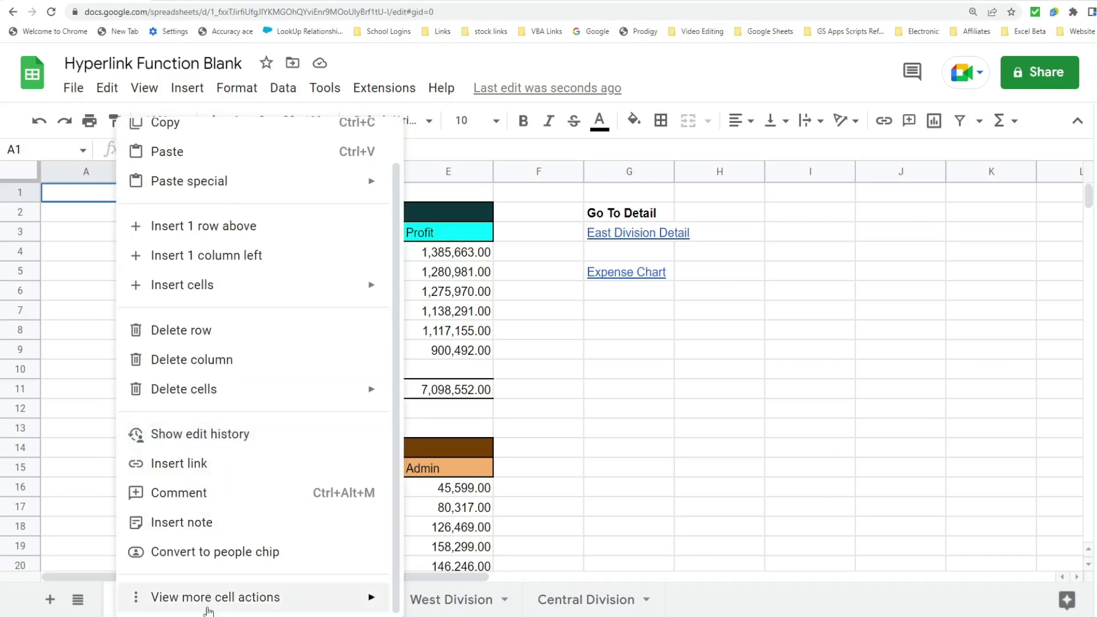
{"action": "mouse_move", "coordinate": [209, 611]}
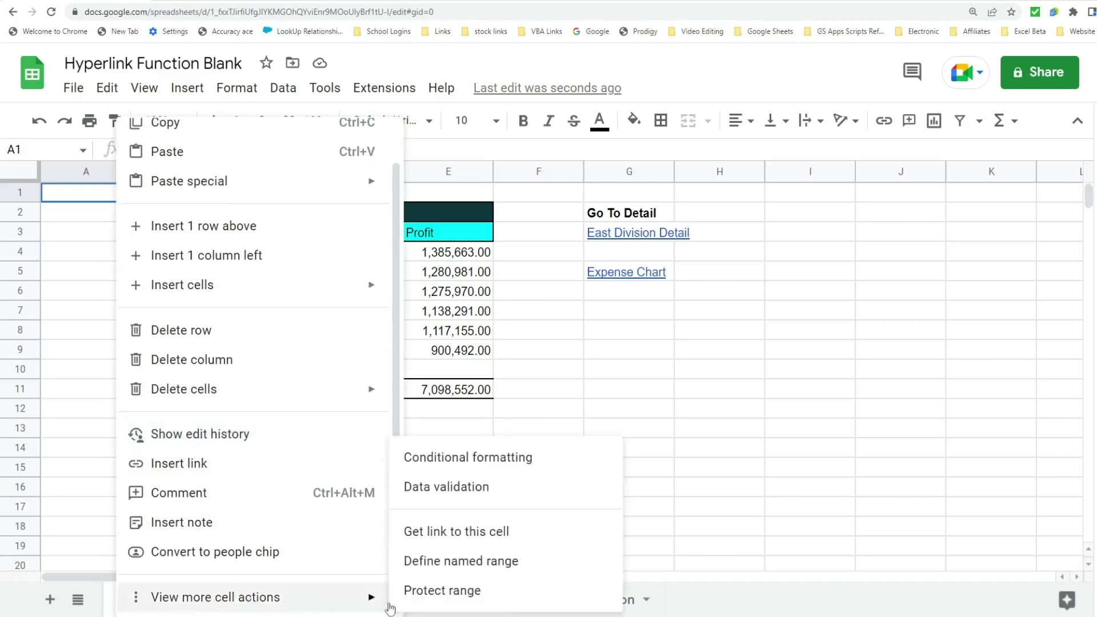
{"action": "left_click", "coordinate": [456, 537]}
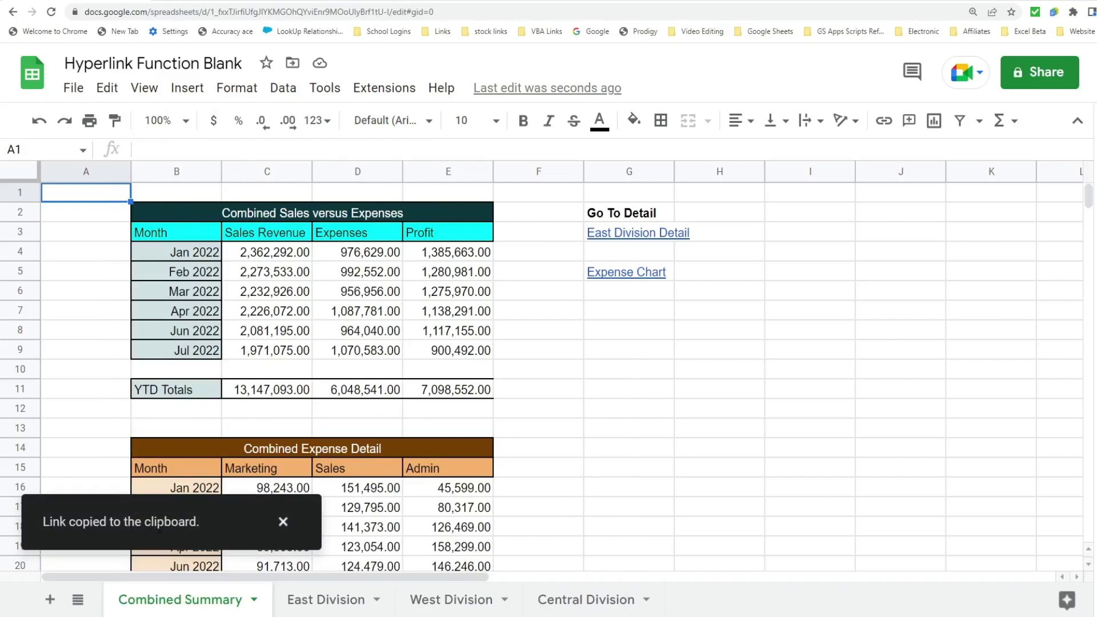
{"action": "scroll", "coordinate": [584, 485], "scroll_direction": "down", "scroll_amount": 7}
Enter =HYPERLINK with the pasted A1 link and label "Back to Top" in G25, then follow it to A1
{"action": "left_click", "coordinate": [626, 270]}
{"action": "type", "text": "=HYPERLINK("}
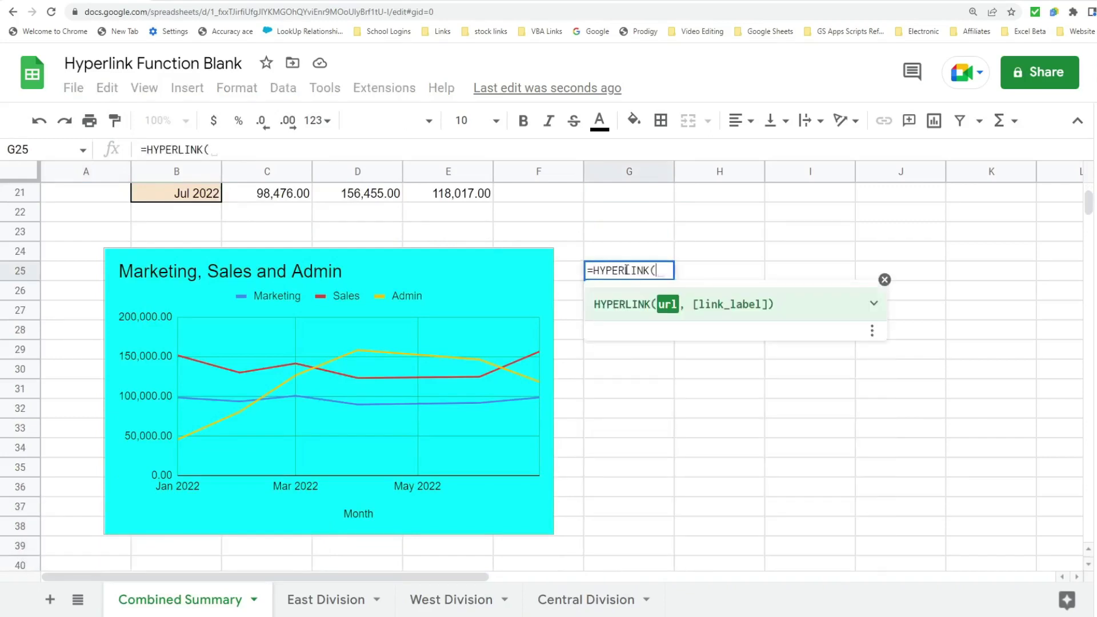
{"action": "type", "text": "\""}
{"action": "key", "text": "ctrl+v"}
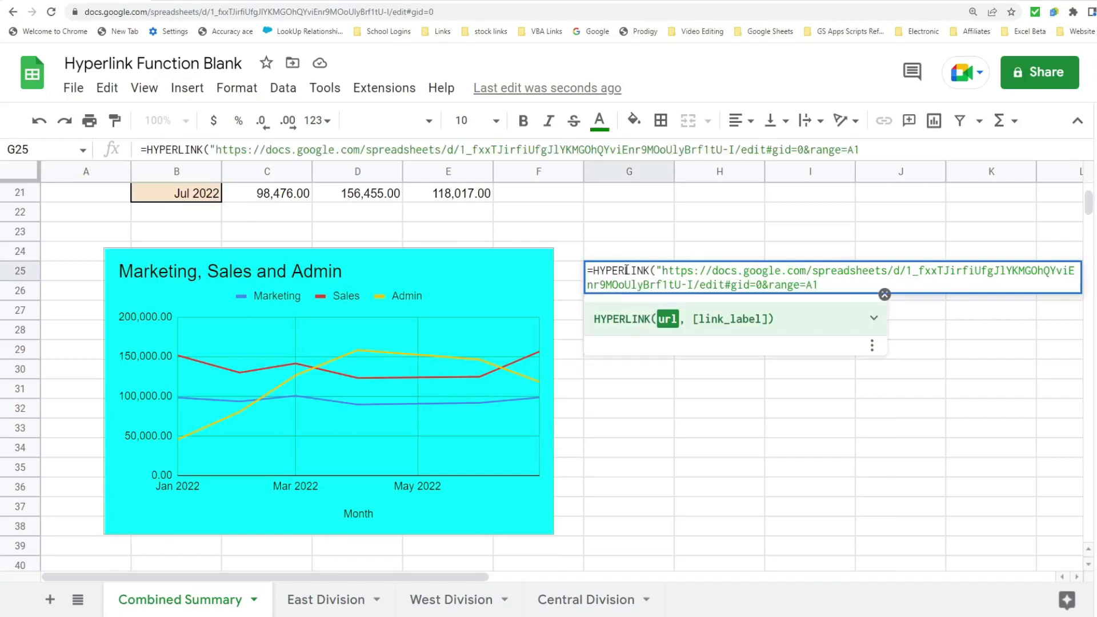
{"action": "type", "text": "\",\""}
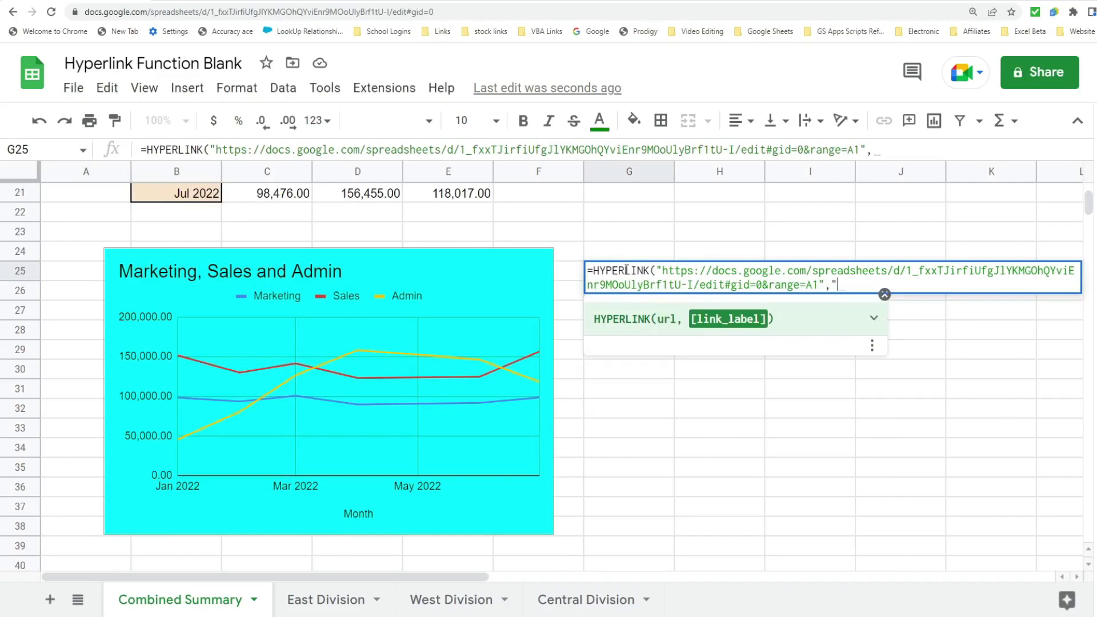
{"action": "type", "text": "Back to Top"}
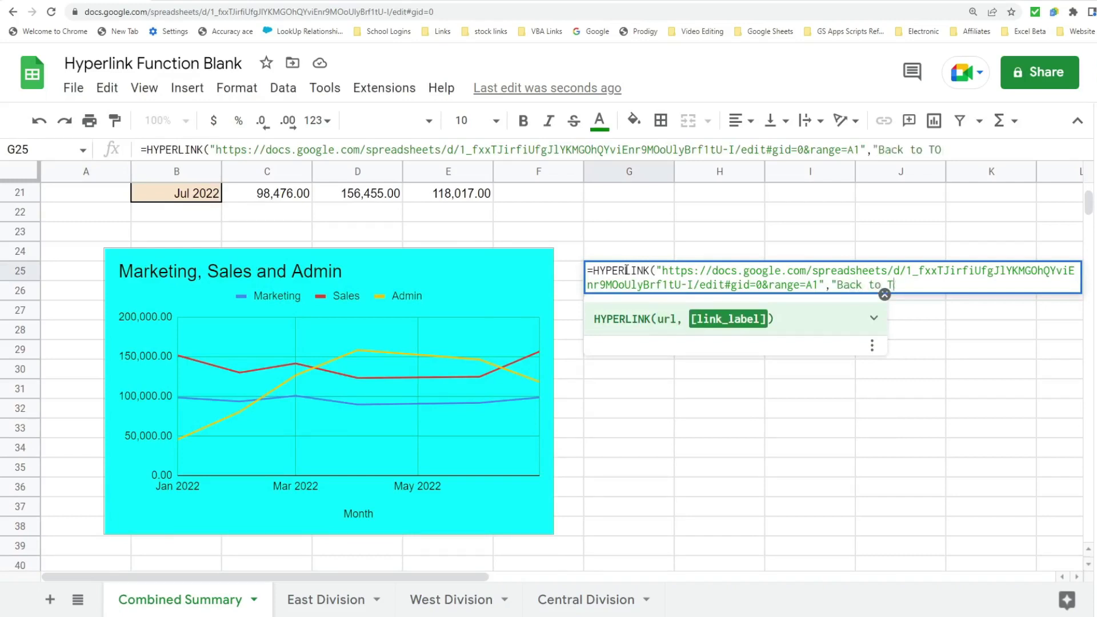
{"action": "type", "text": "\")"}
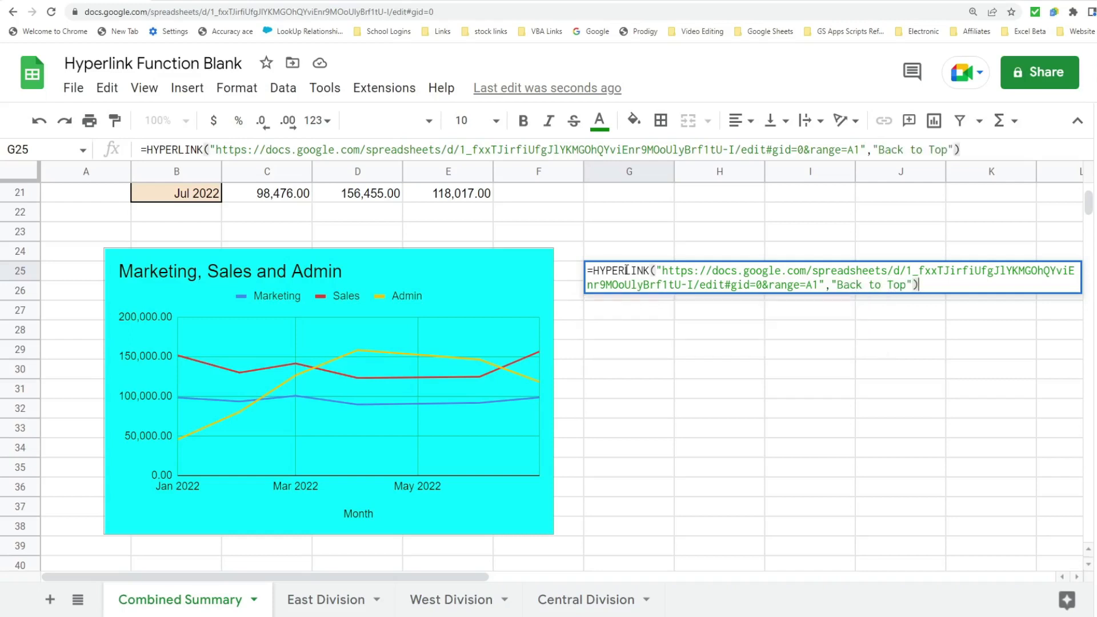
{"action": "key", "text": "Return"}
{"action": "left_click", "coordinate": [628, 273]}
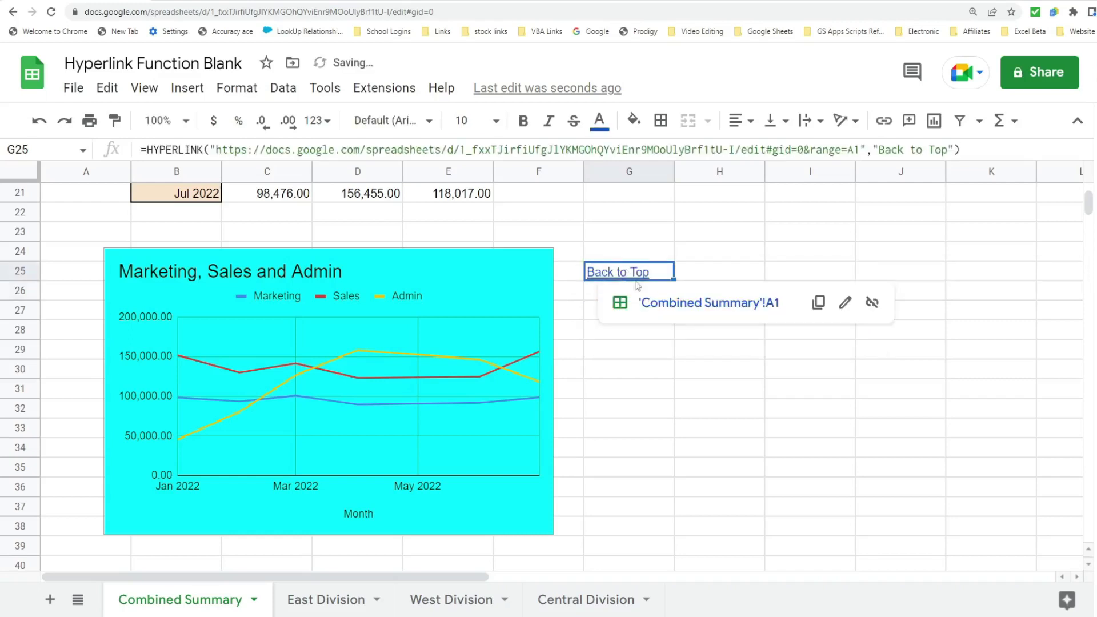
{"action": "left_click", "coordinate": [654, 308]}
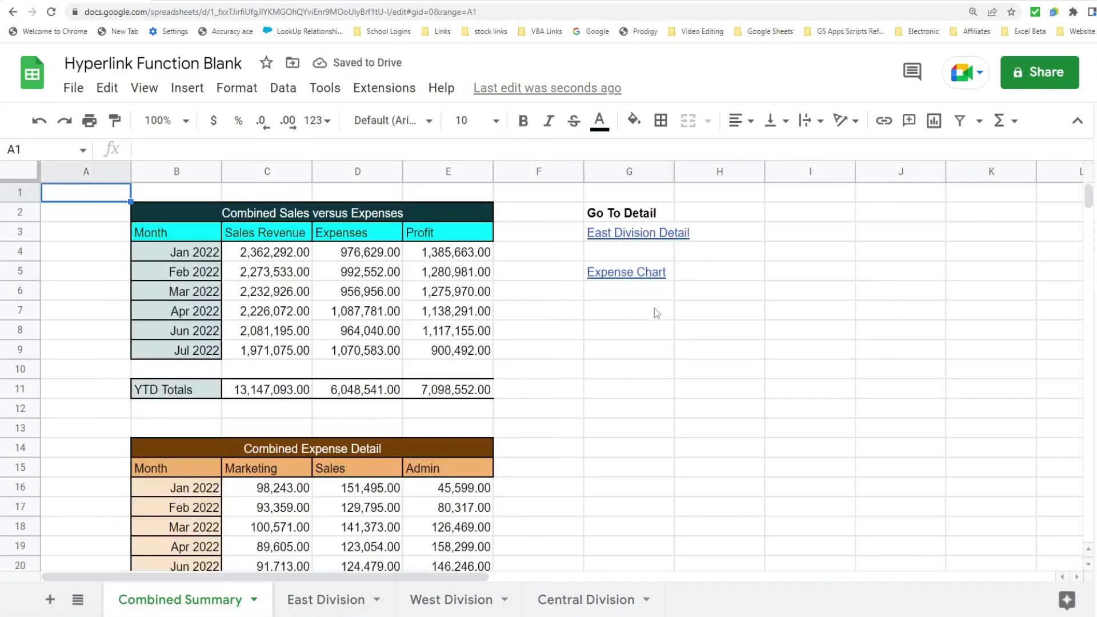